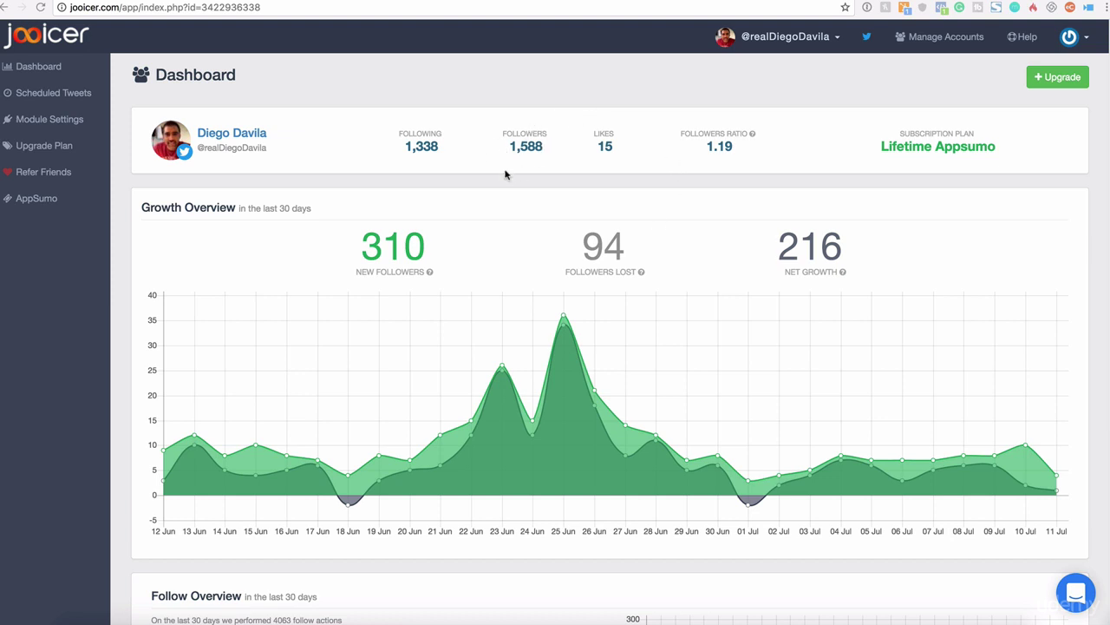
# Open the account's Twitter profile from the followers figure on the dashboard and check its follower count.
pyautogui.click(524, 149)
pyautogui.scroll(-2, 630, 371)
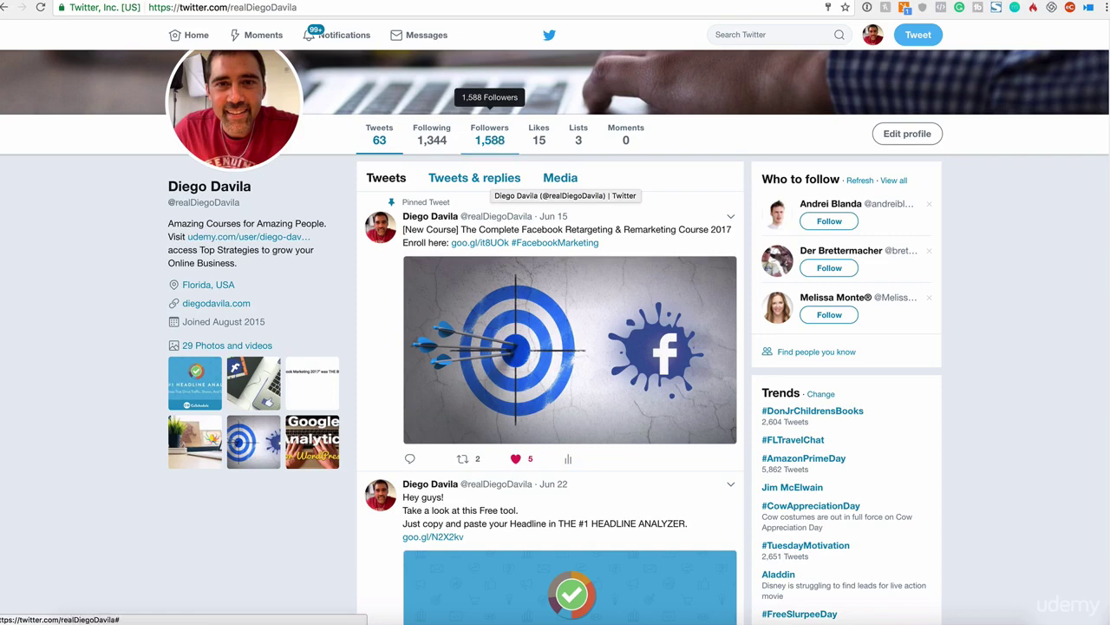
pyautogui.scroll(3, 371, 119)
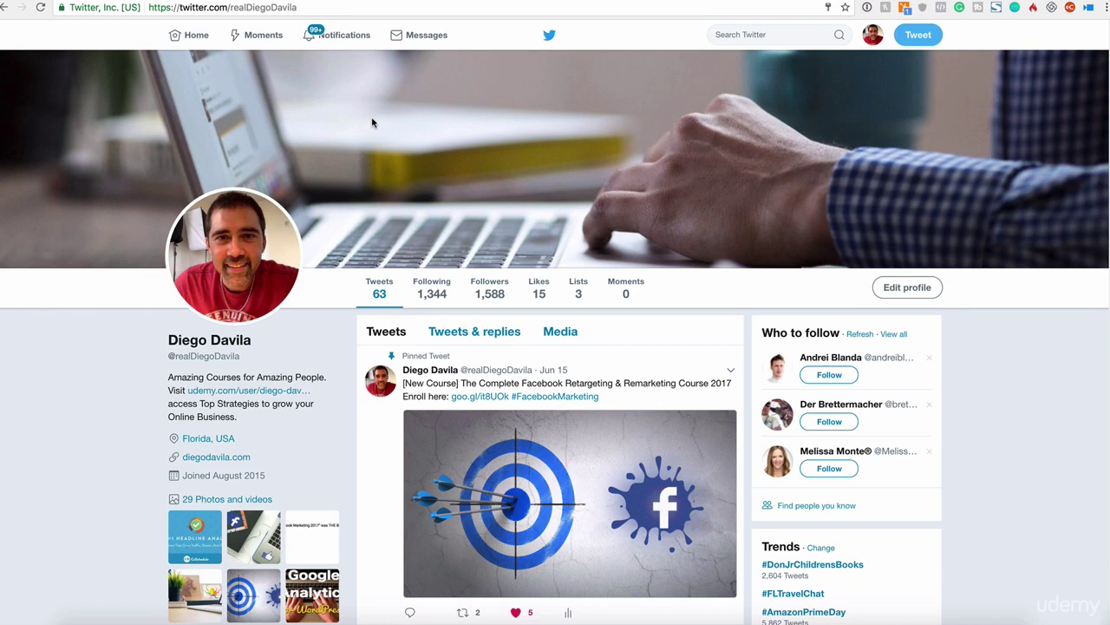
# Open the jooicer.com home page in a private window and look through its benefits, pricing plans and FAQ.
pyautogui.press('super+shift+n')
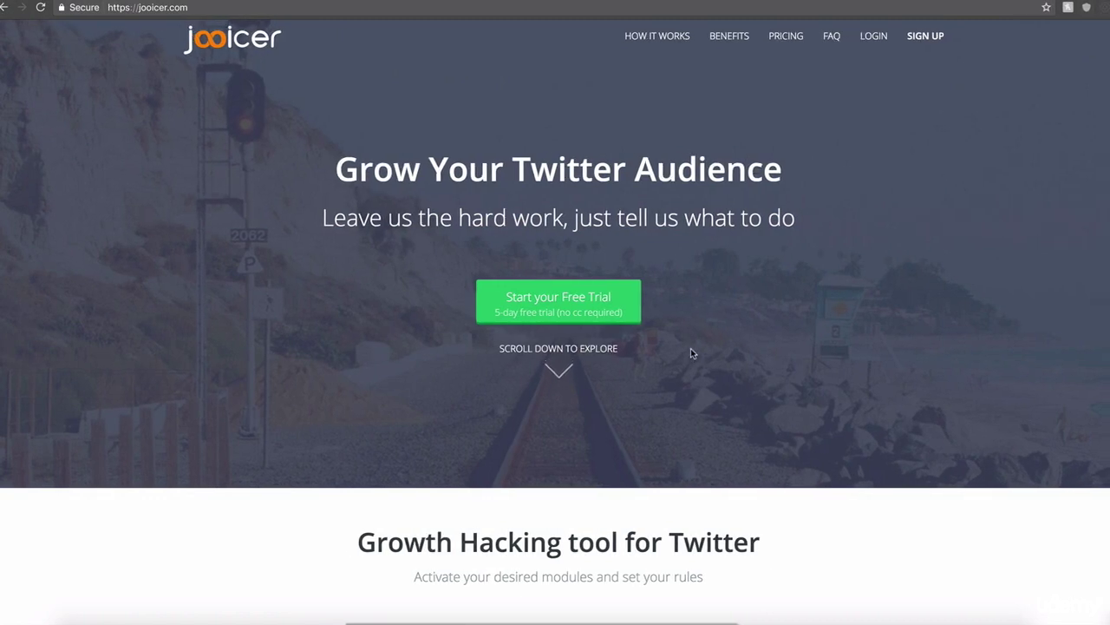
pyautogui.scroll(-10, 691, 348)
pyautogui.scroll(-1, 665, 287)
pyautogui.scroll(3, 664, 287)
pyautogui.scroll(-15, 665, 284)
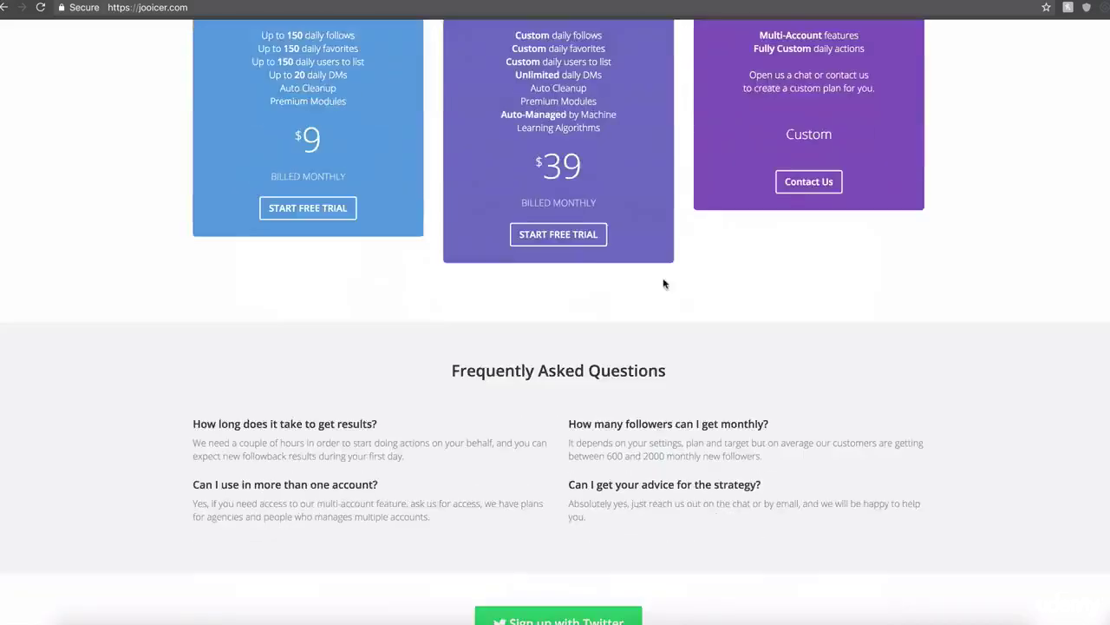
pyautogui.scroll(5, 665, 282)
pyautogui.scroll(-2, 664, 280)
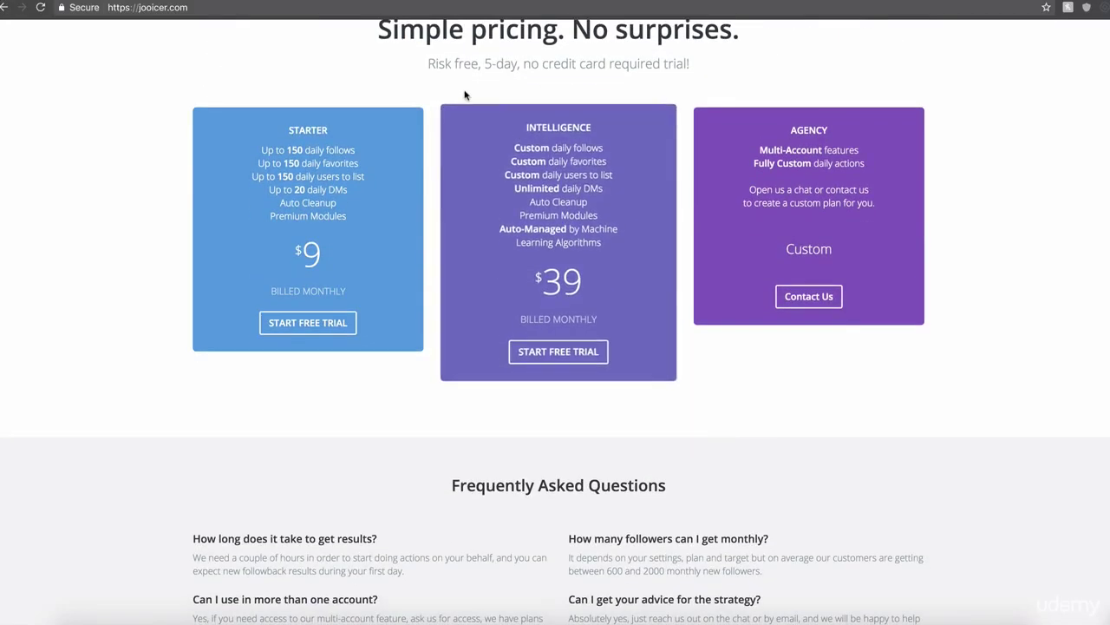
pyautogui.scroll(10, 652, 142)
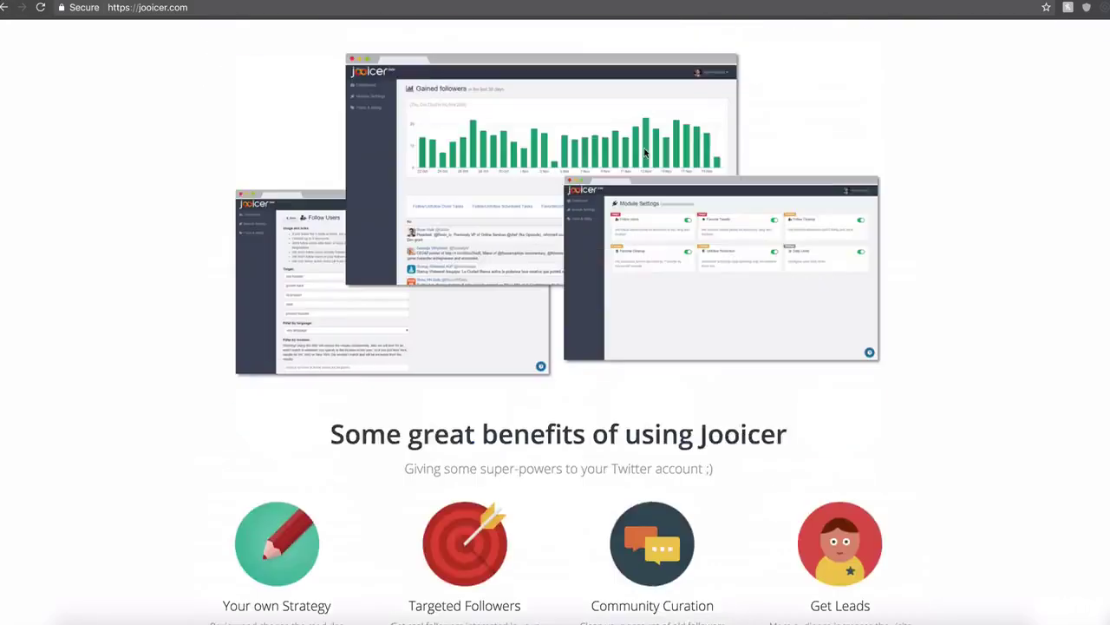
pyautogui.scroll(3, 629, 187)
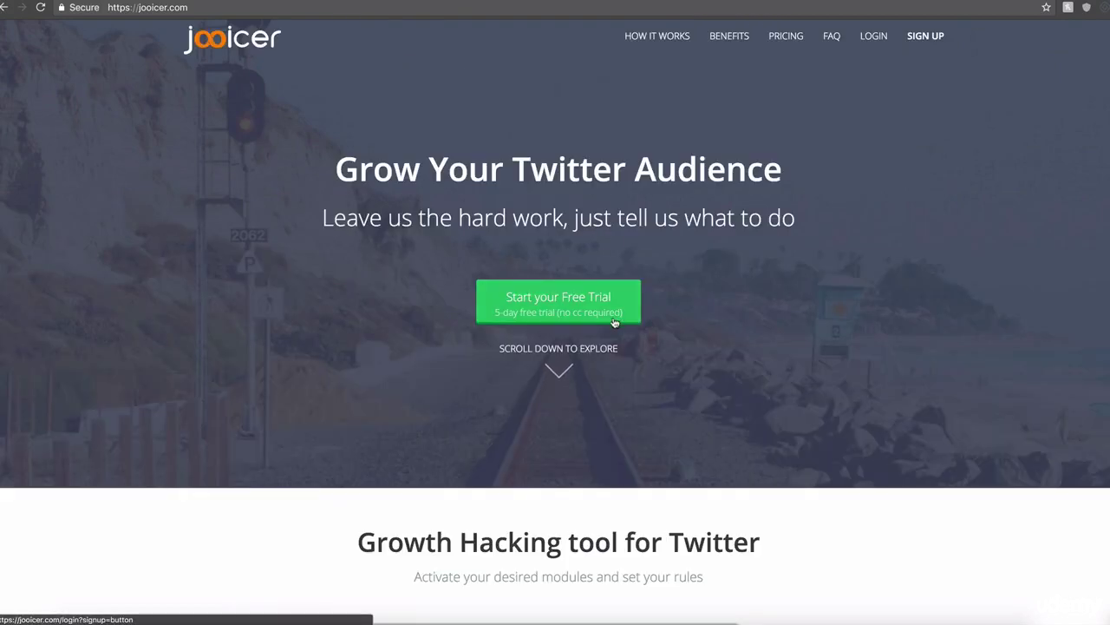
# Review the monthly price of the Starter plan and the FAQ on the home page.
pyautogui.scroll(-15, 710, 307)
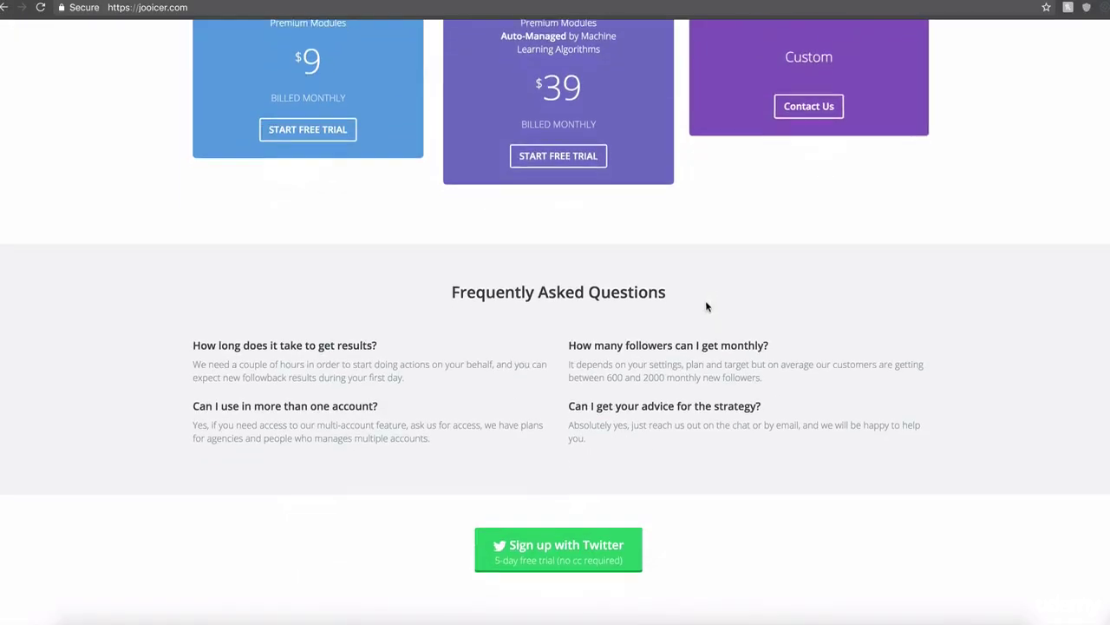
pyautogui.scroll(2, 364, 153)
pyautogui.doubleClick(320, 157)
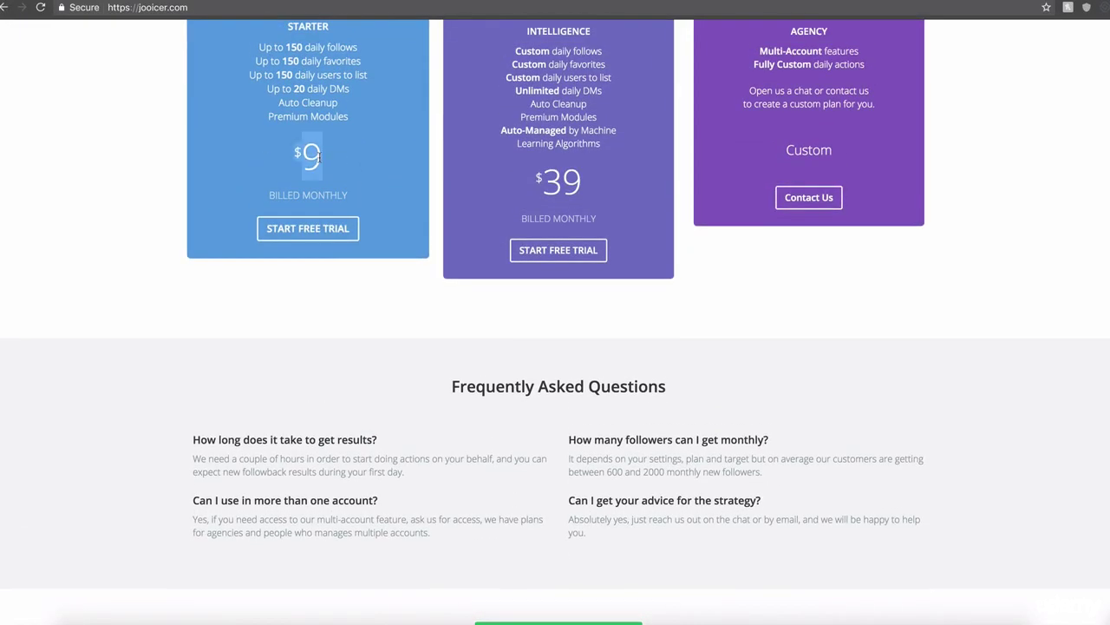
pyautogui.scroll(4, 396, 174)
pyautogui.scroll(-6, 396, 173)
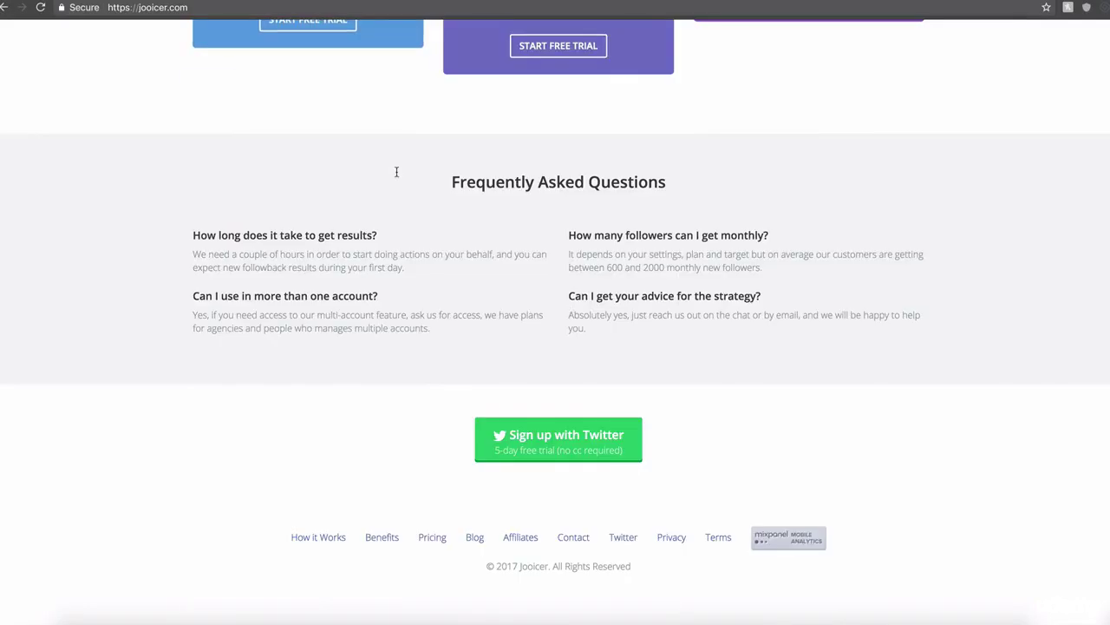
pyautogui.scroll(9, 395, 177)
pyautogui.scroll(10, 397, 177)
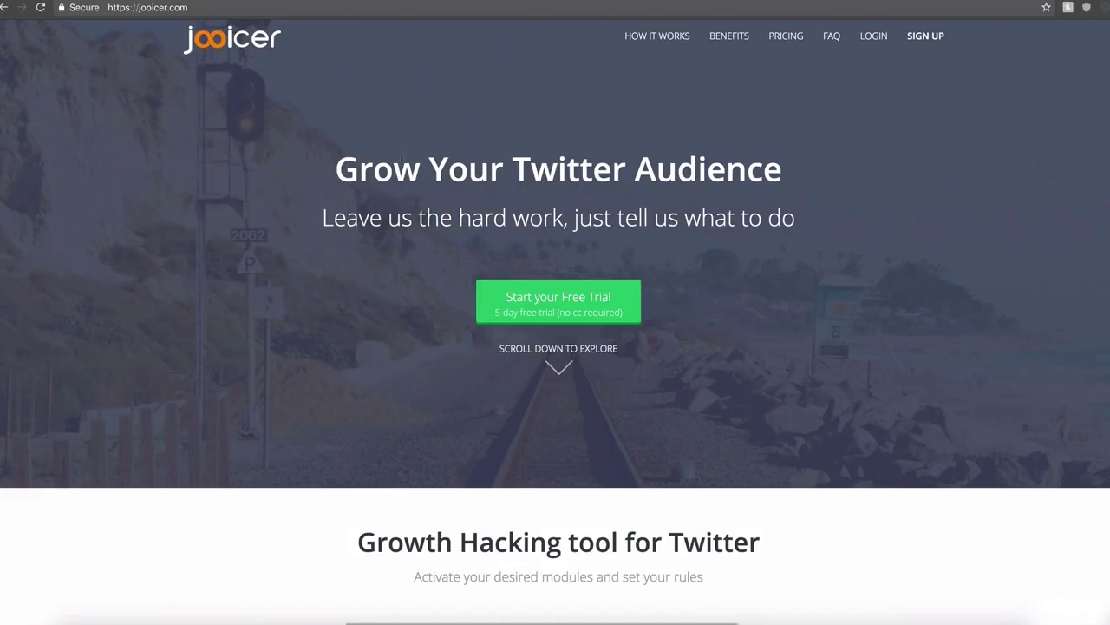
# Open the free trial sign-up form and check its first name, email address and password fields.
pyautogui.click(556, 307)
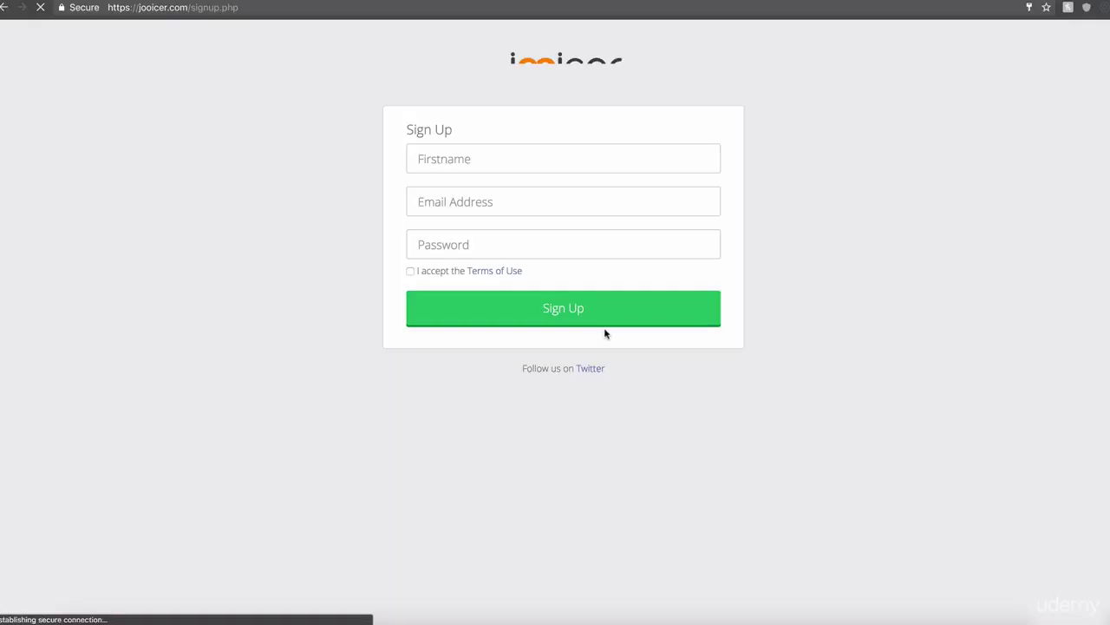
pyautogui.click(519, 155)
pyautogui.click(476, 196)
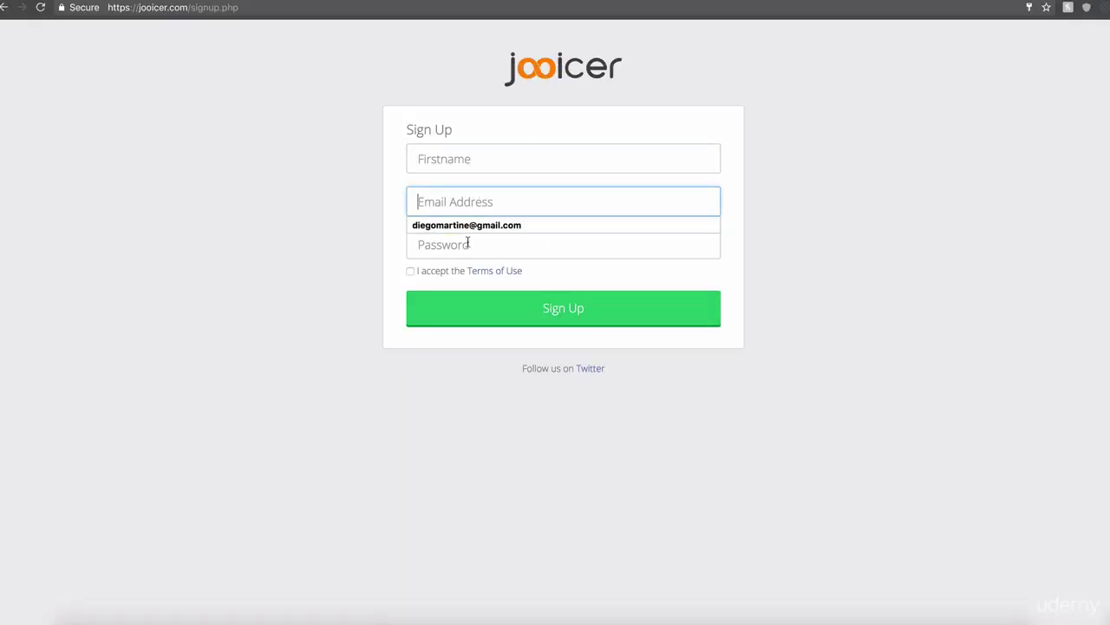
pyautogui.click(473, 245)
pyautogui.click(823, 265)
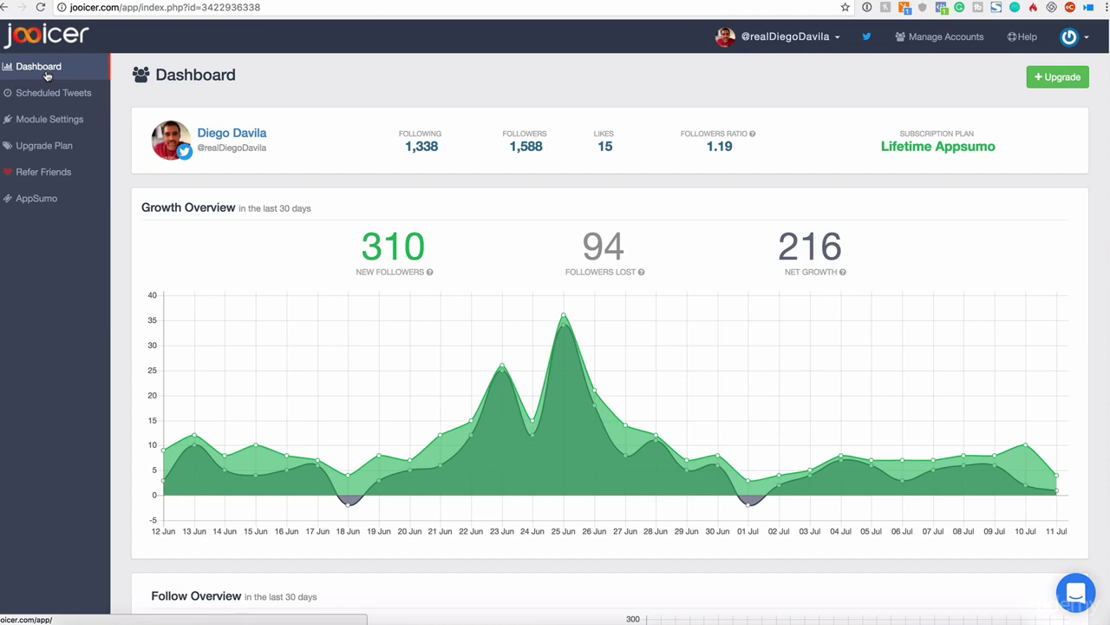
# Return to the account dashboard and examine the follower total and the new followers of the last 30 days.
pyautogui.moveTo(553, 151); pyautogui.dragTo(476, 128)
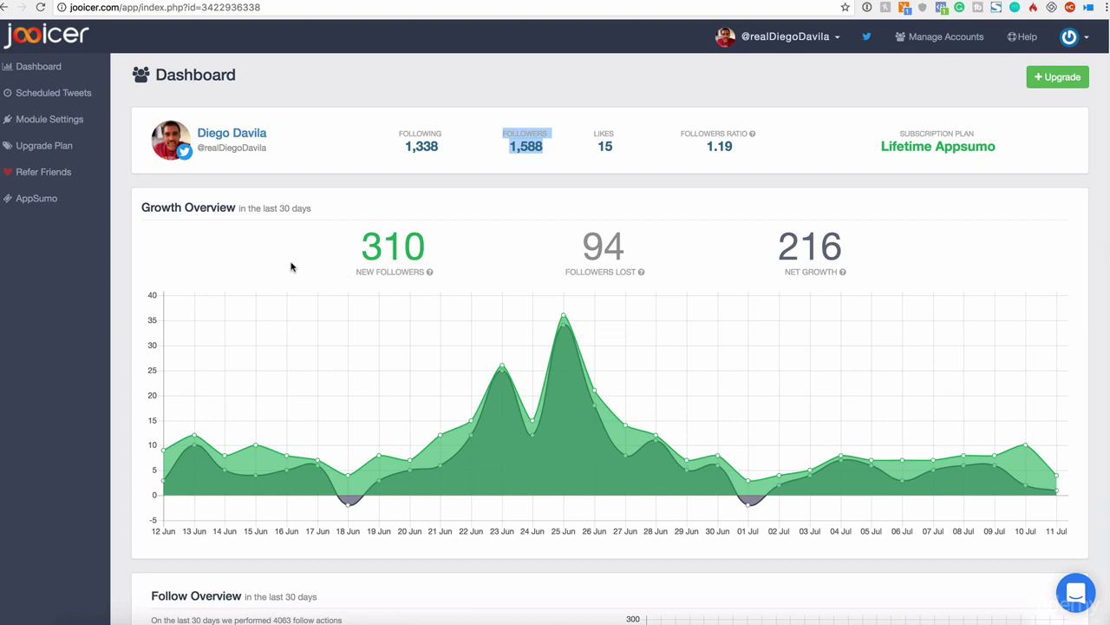
pyautogui.moveTo(313, 208); pyautogui.dragTo(204, 209)
pyautogui.moveTo(385, 249); pyautogui.dragTo(453, 253)
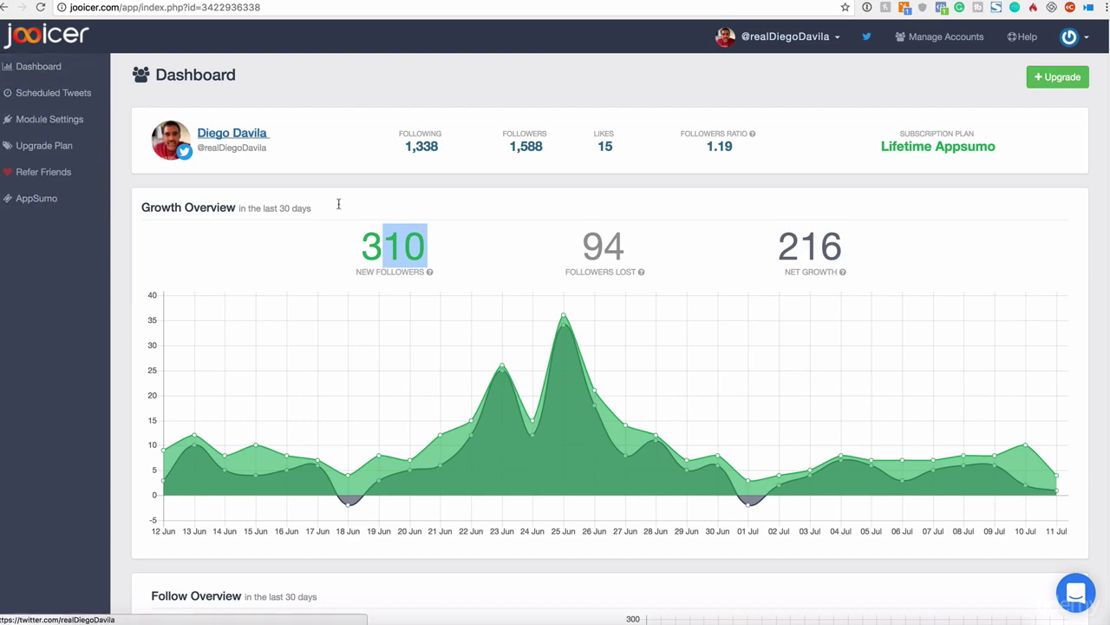
pyautogui.scroll(-3, 365, 217)
pyautogui.scroll(3, 447, 260)
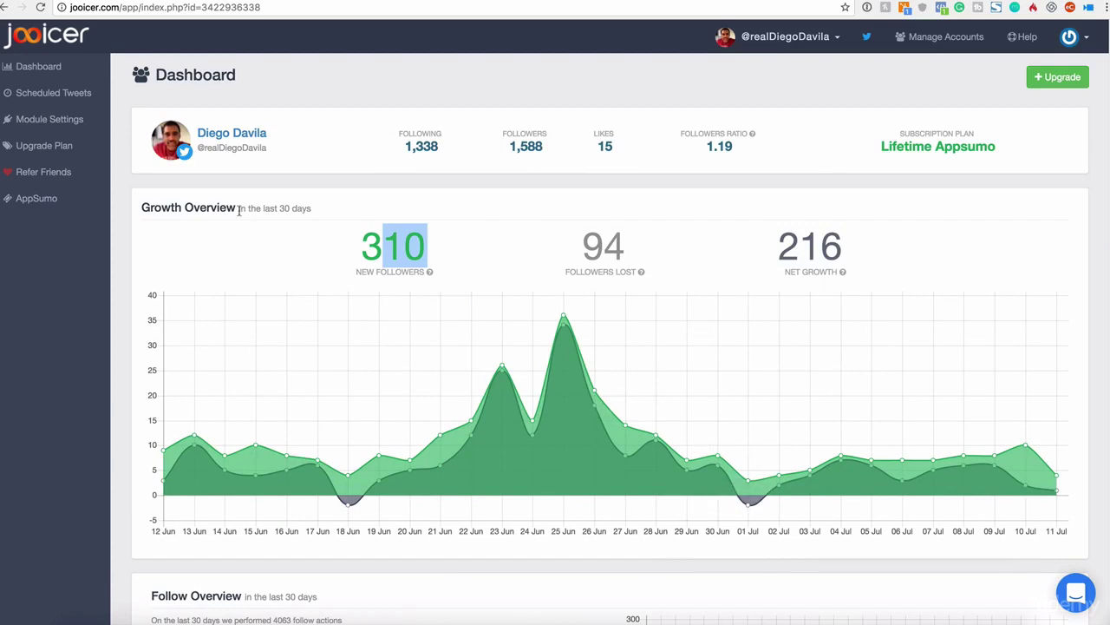
pyautogui.moveTo(239, 210); pyautogui.dragTo(330, 211)
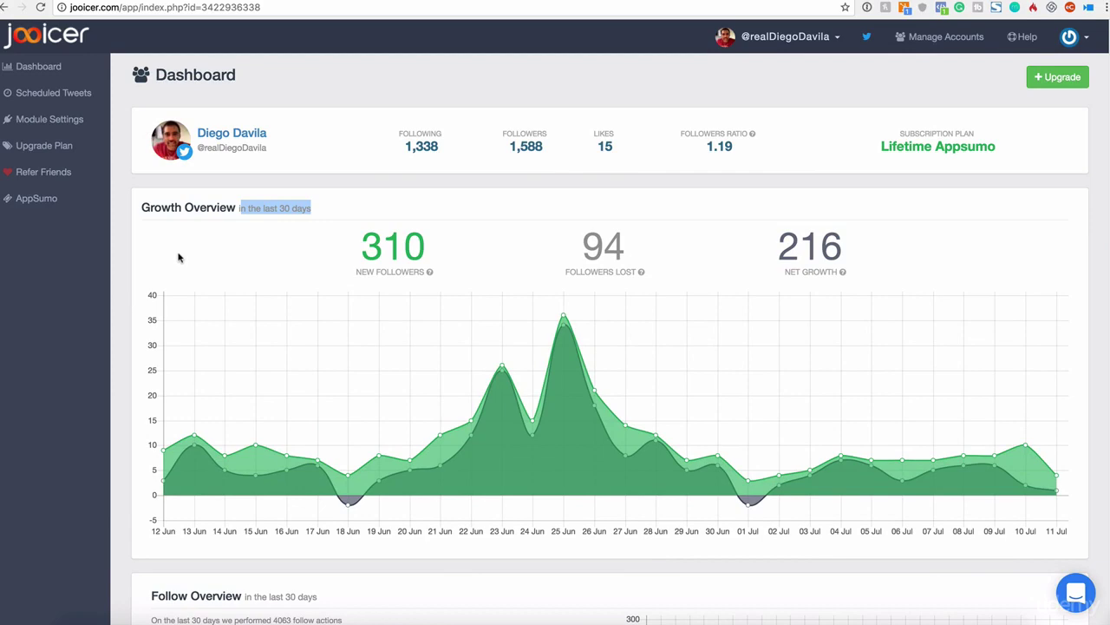
# Examine the daily growth chart and the Follow Overview on the dashboard.
pyautogui.scroll(-5, 179, 257)
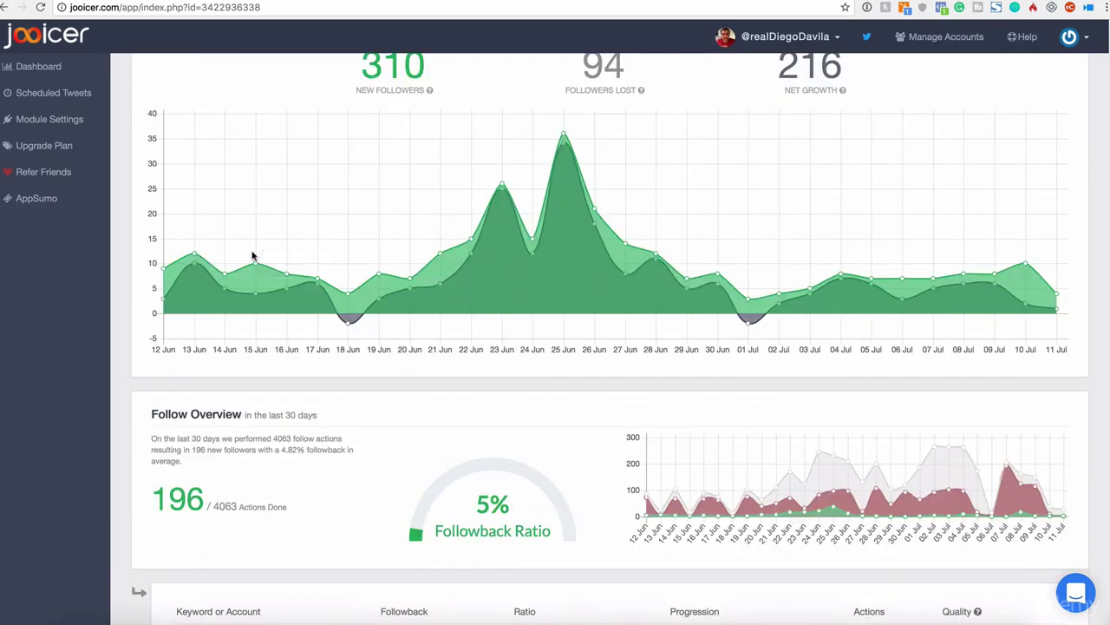
pyautogui.moveTo(254, 258)
pyautogui.scroll(-1, 255, 262)
pyautogui.scroll(5, 254, 264)
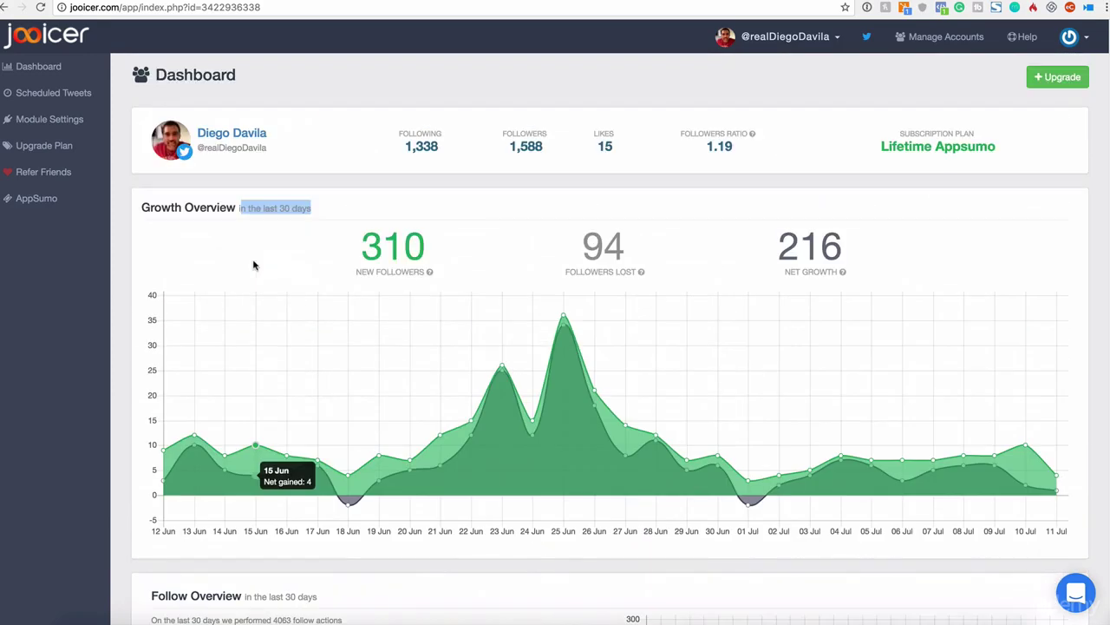
# Open the Module Settings and look over the Basic Modules and Premium Modules groups.
pyautogui.click(36, 123)
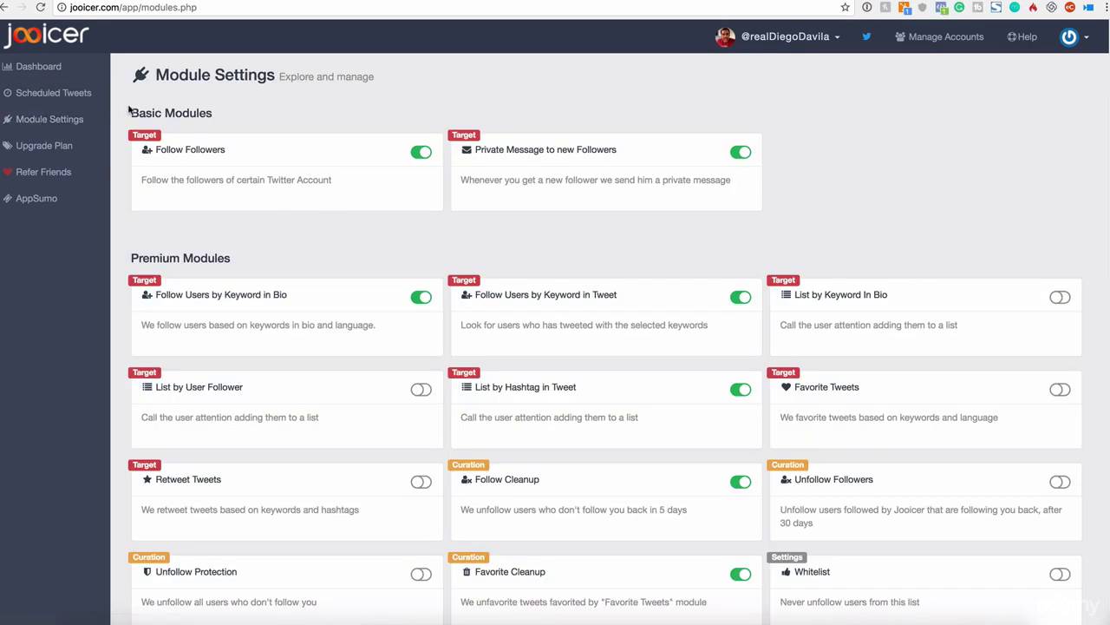
pyautogui.moveTo(129, 109); pyautogui.dragTo(220, 115)
pyautogui.click(129, 261)
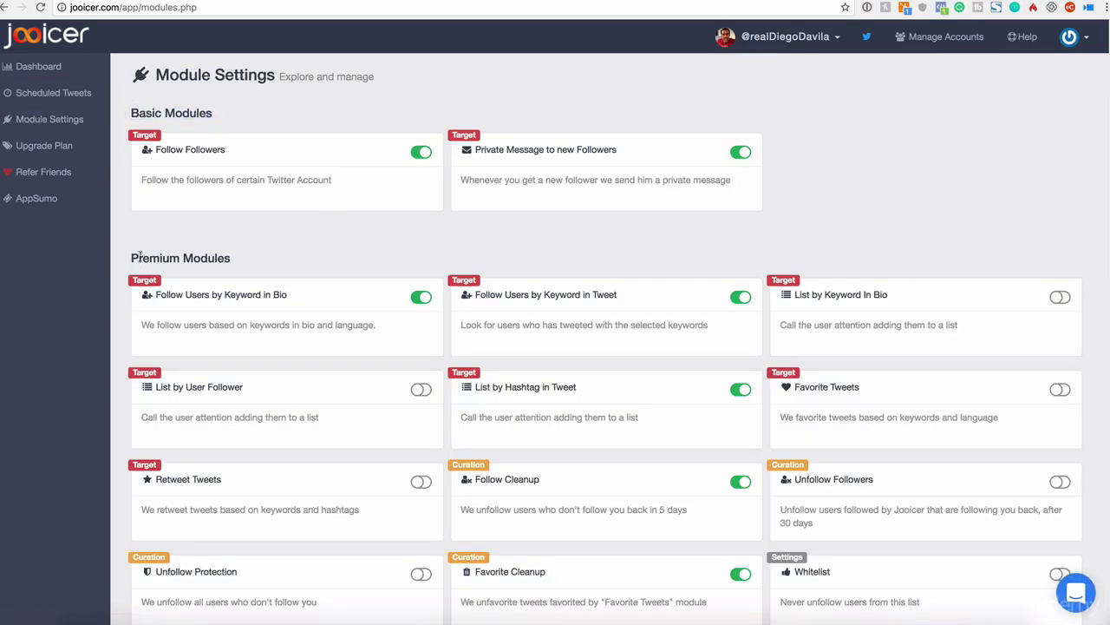
pyautogui.moveTo(139, 257); pyautogui.dragTo(255, 257)
pyautogui.scroll(-3, 298, 257)
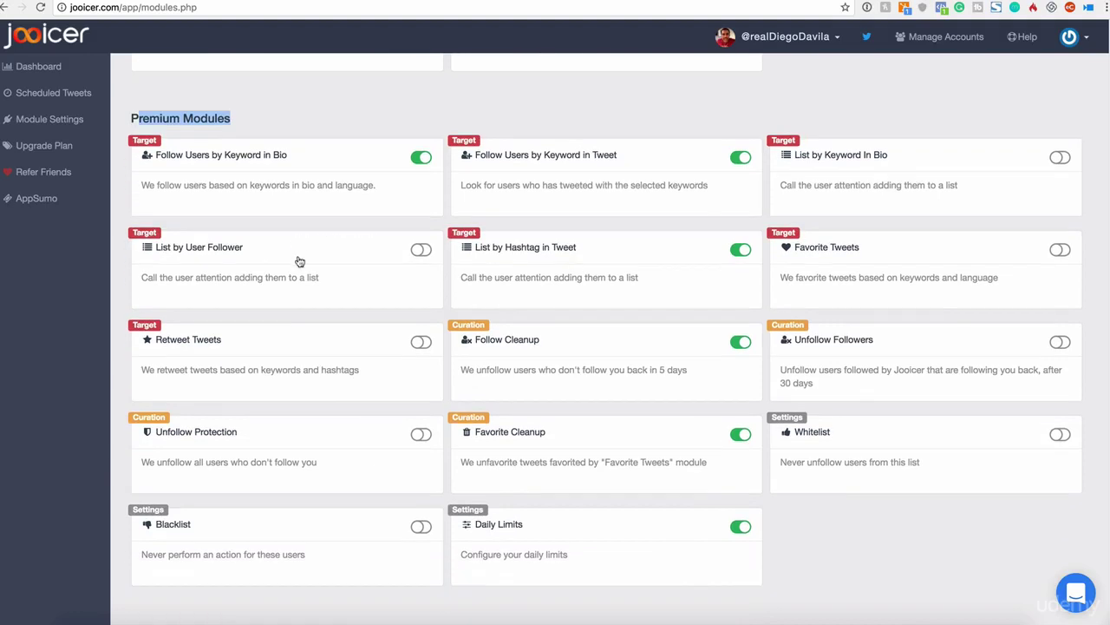
# Review the available targeting, curation and settings modules, from Follow Followers to Daily Limits.
pyautogui.scroll(2, 300, 261)
pyautogui.scroll(1, 312, 255)
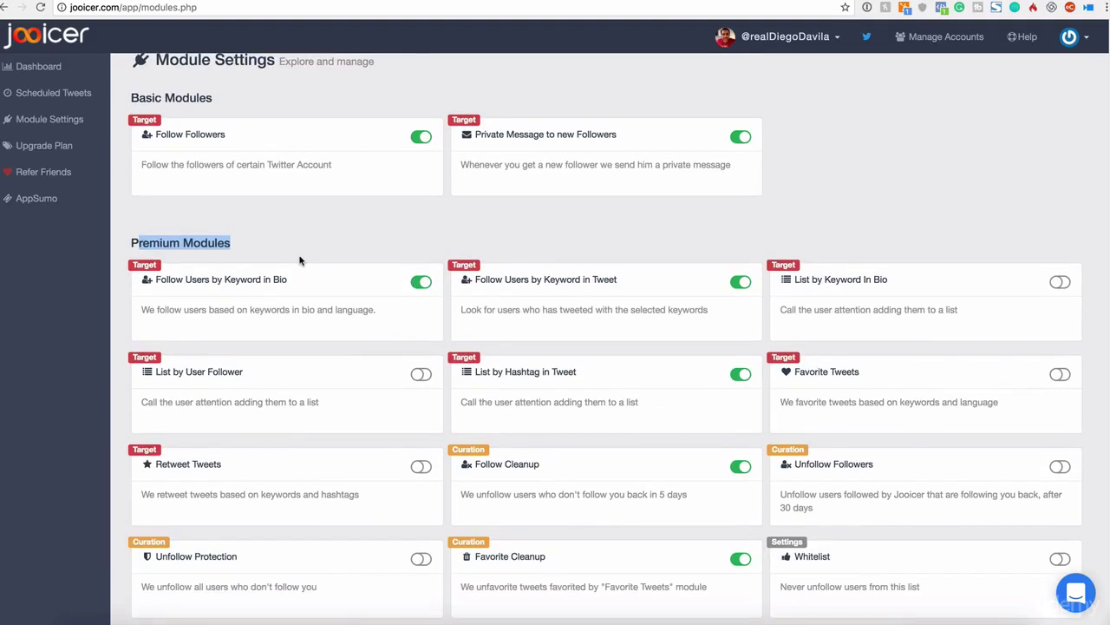
pyautogui.scroll(-3, 350, 271)
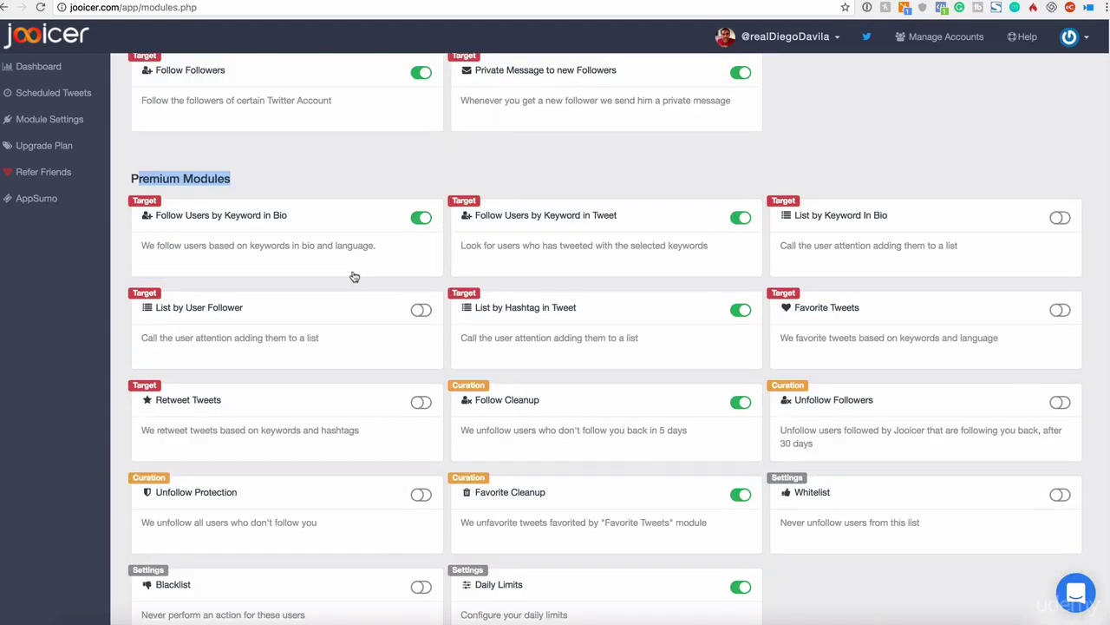
pyautogui.scroll(3, 347, 258)
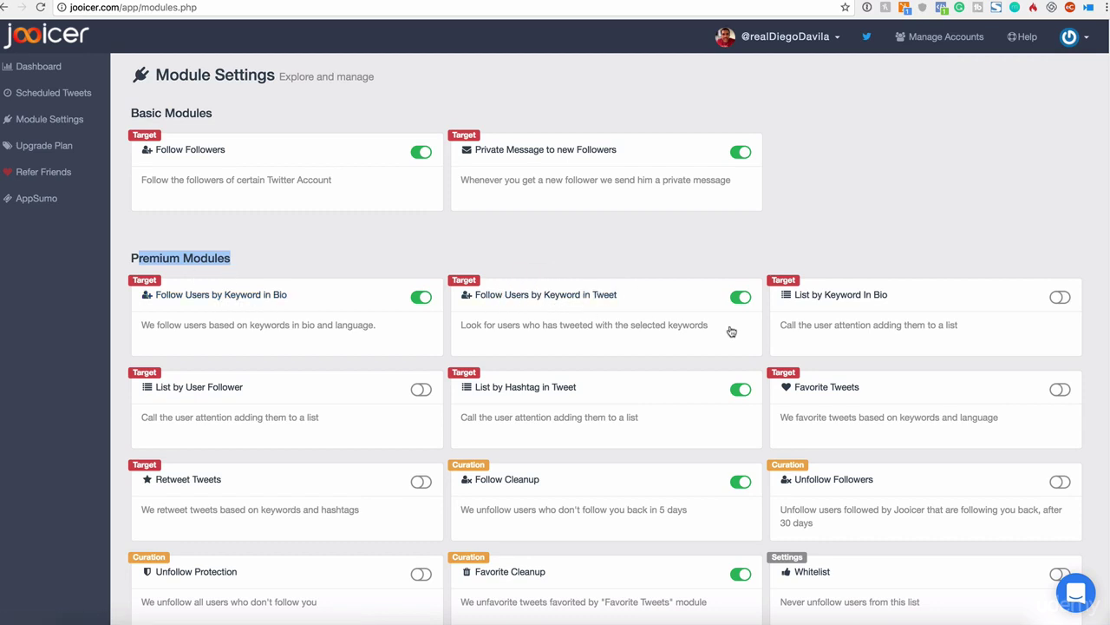
pyautogui.scroll(-1, 526, 359)
pyautogui.scroll(-2, 604, 373)
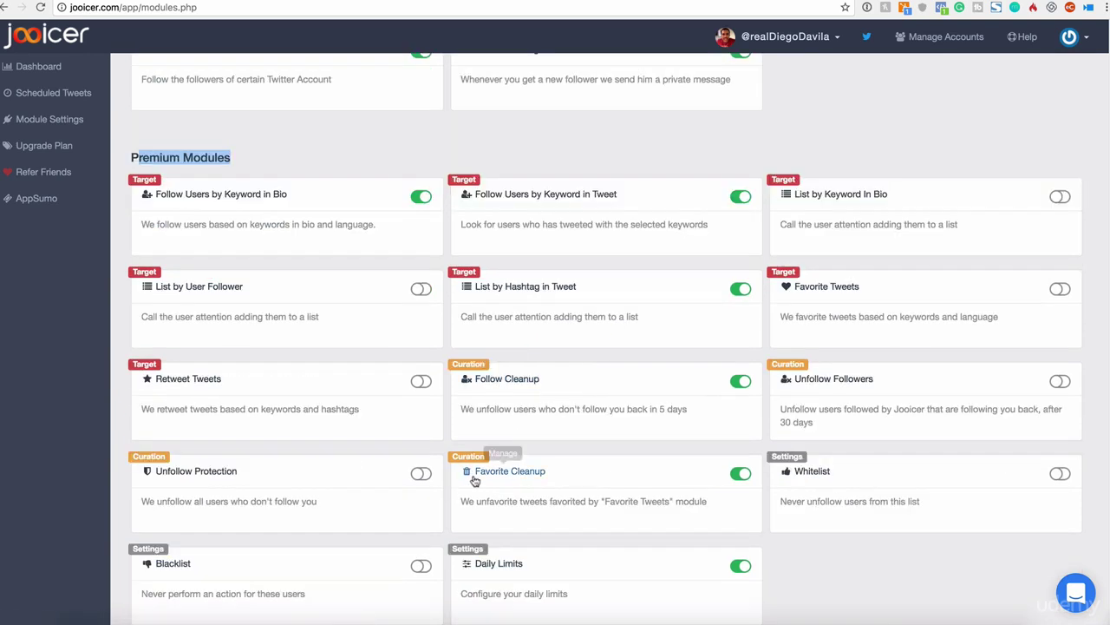
pyautogui.scroll(-1, 581, 503)
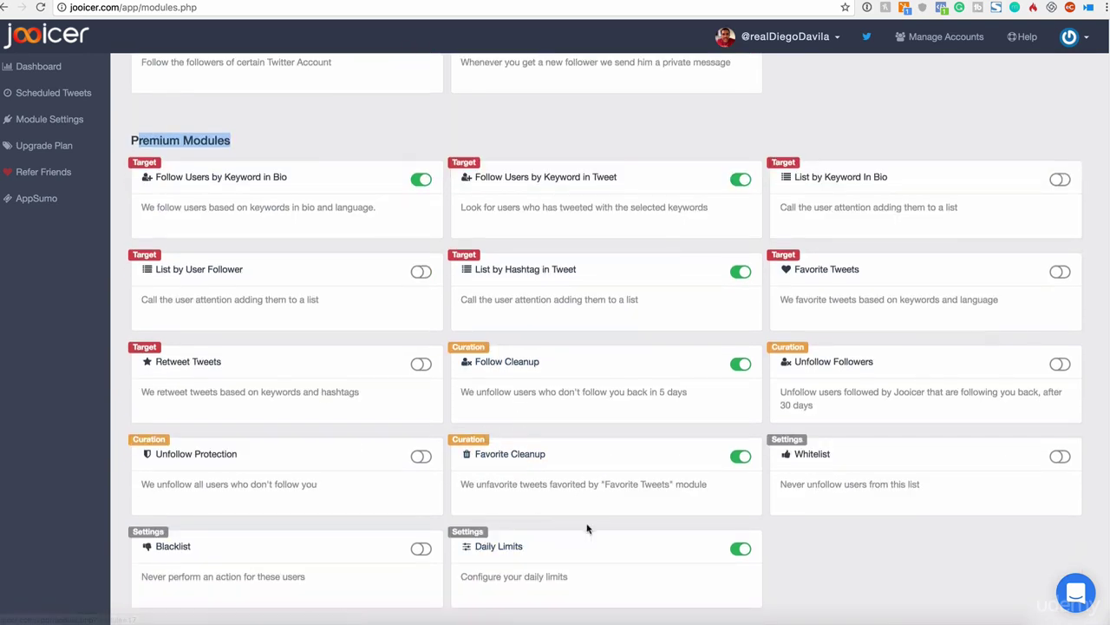
pyautogui.scroll(3, 587, 528)
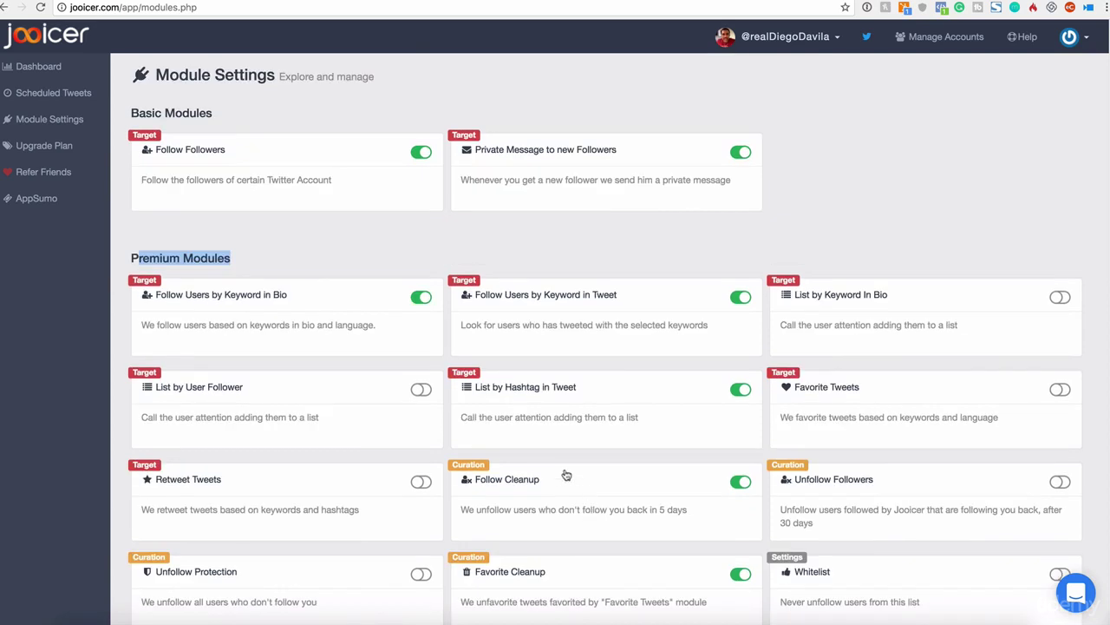
# Open the Follow Followers module and view the options of its language filter, keeping English.
pyautogui.click(257, 153)
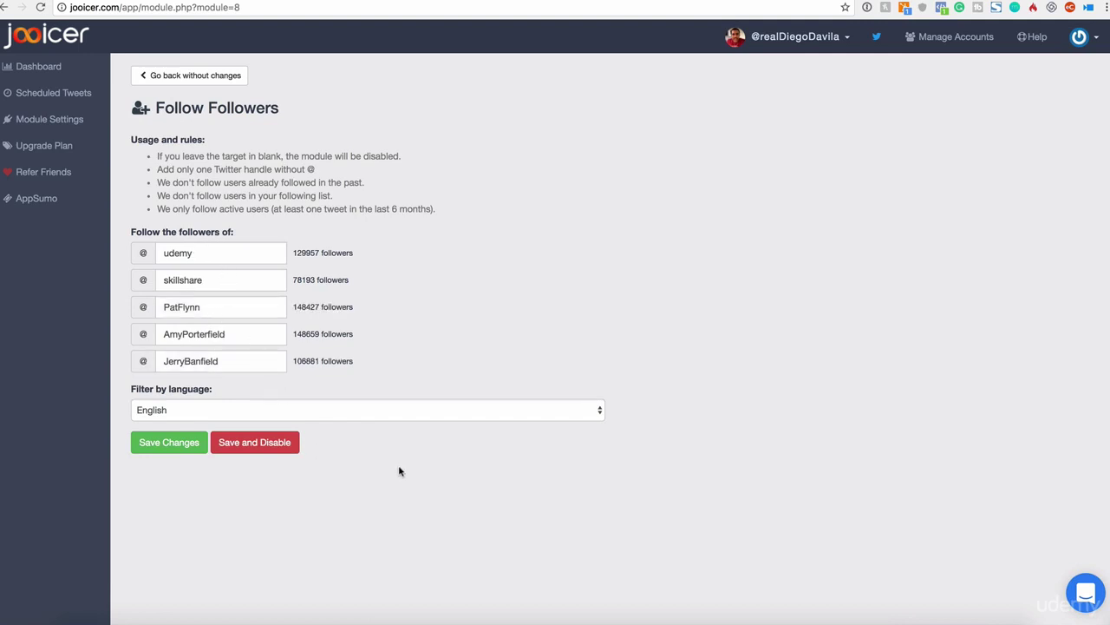
pyautogui.click(449, 407)
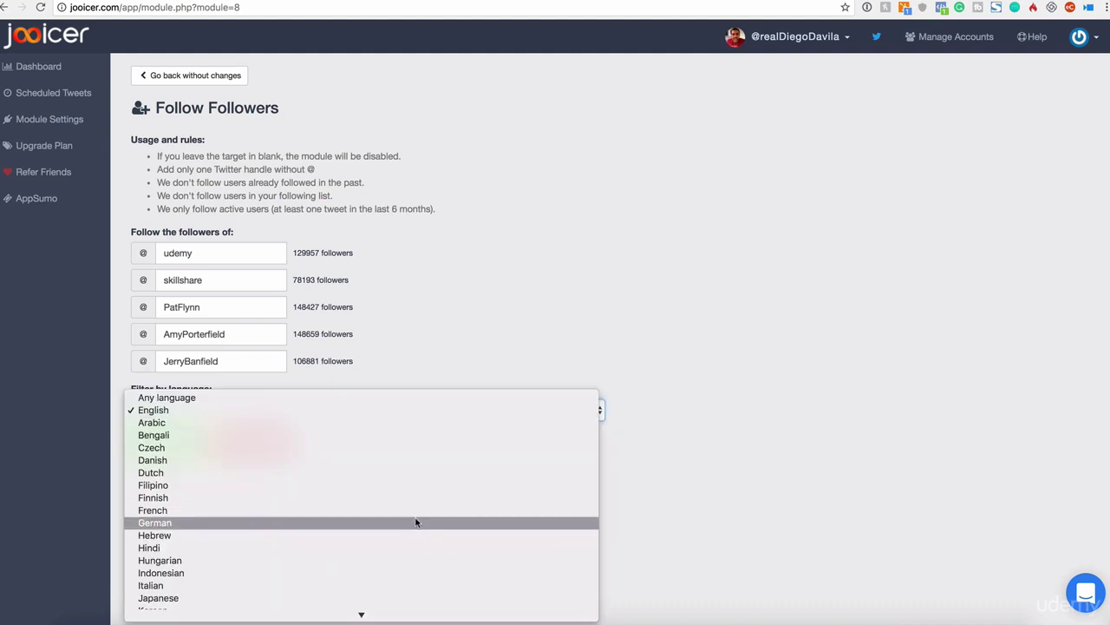
pyautogui.scroll(-5, 417, 517)
pyautogui.click(657, 421)
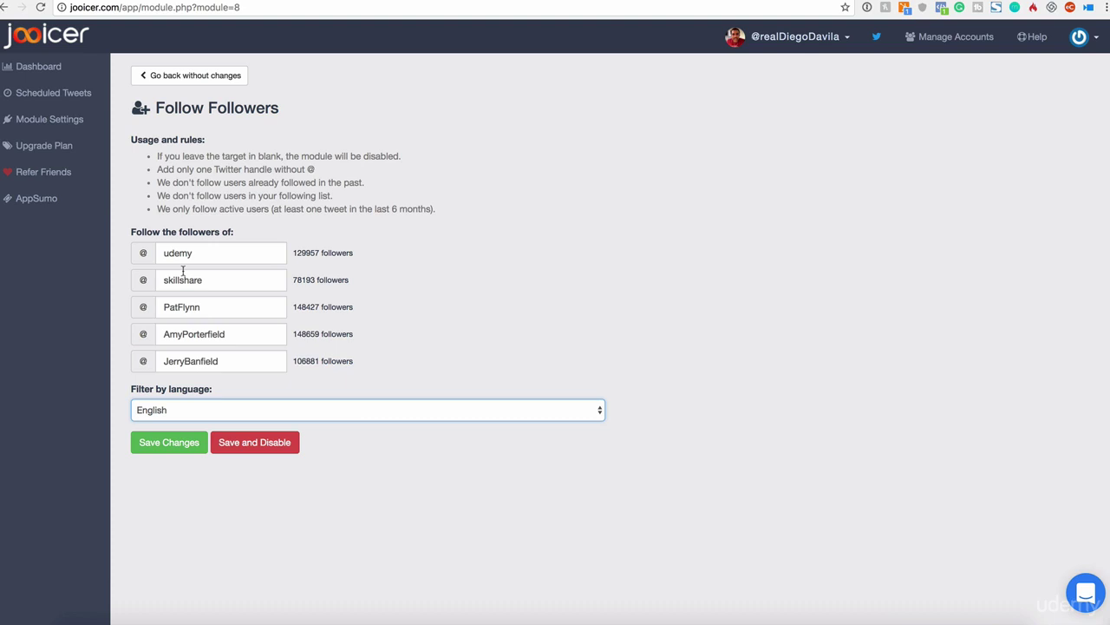
# Check the five target Twitter accounts entered under "Follow the followers of".
pyautogui.doubleClick(207, 253)
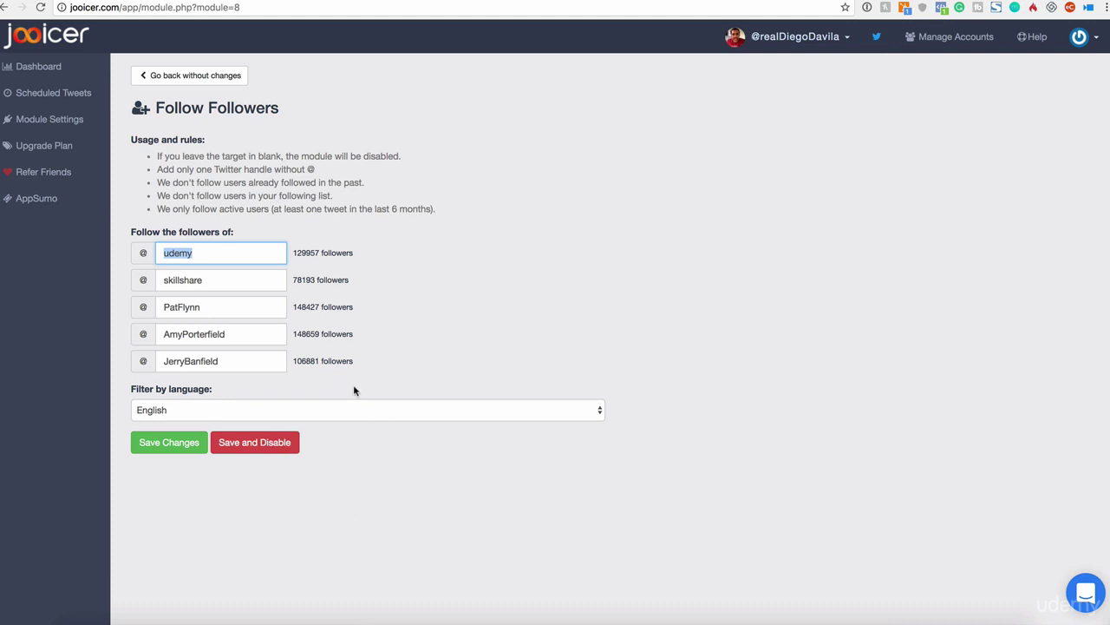
pyautogui.click(235, 281)
pyautogui.click(236, 308)
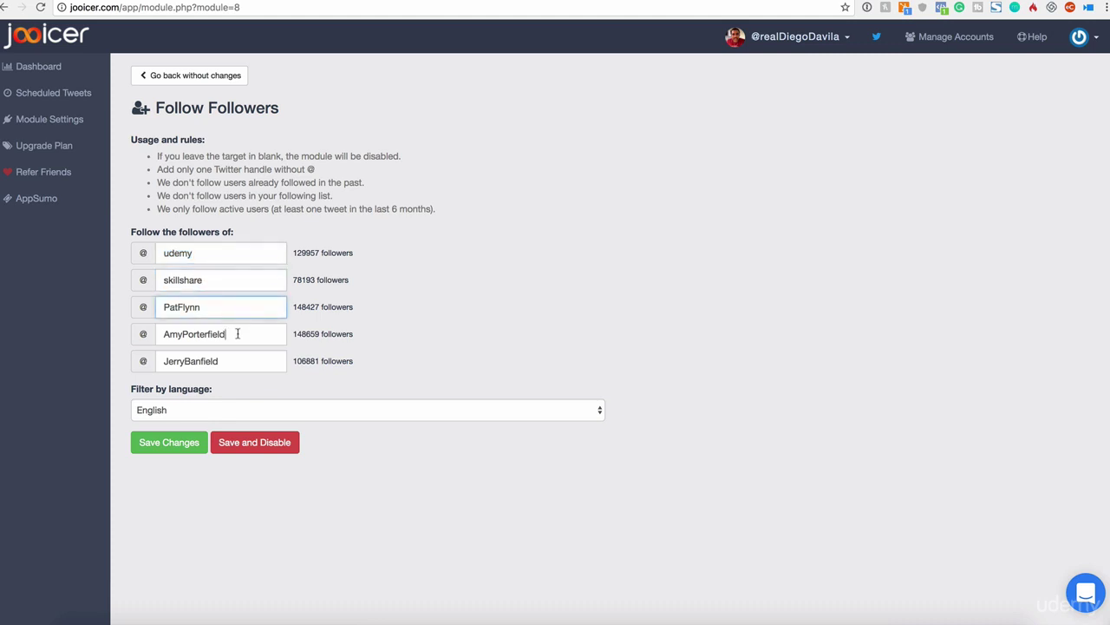
pyautogui.click(235, 334)
pyautogui.click(236, 361)
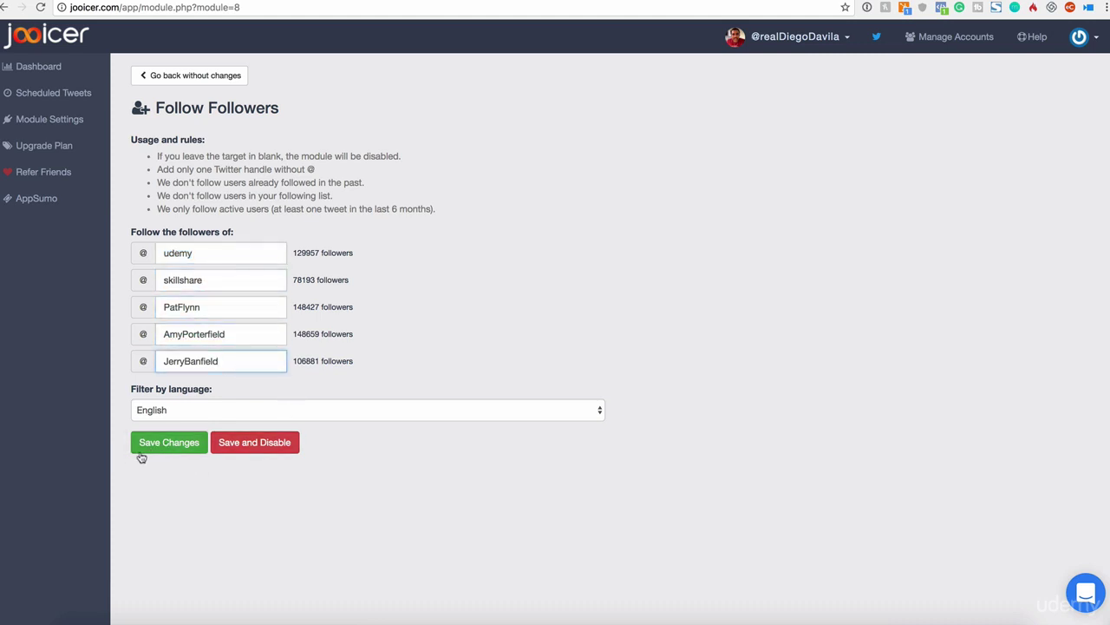
# Leave Follow Followers without changes and open the Private Message to new Followers module to read its message and the available variables.
pyautogui.click(174, 76)
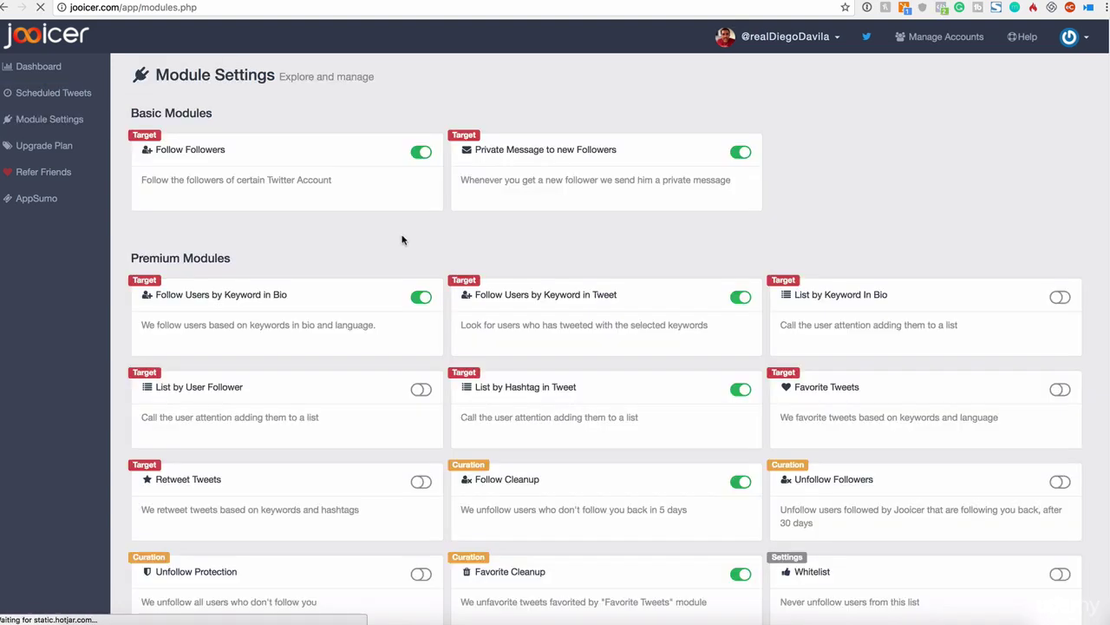
pyautogui.click(539, 152)
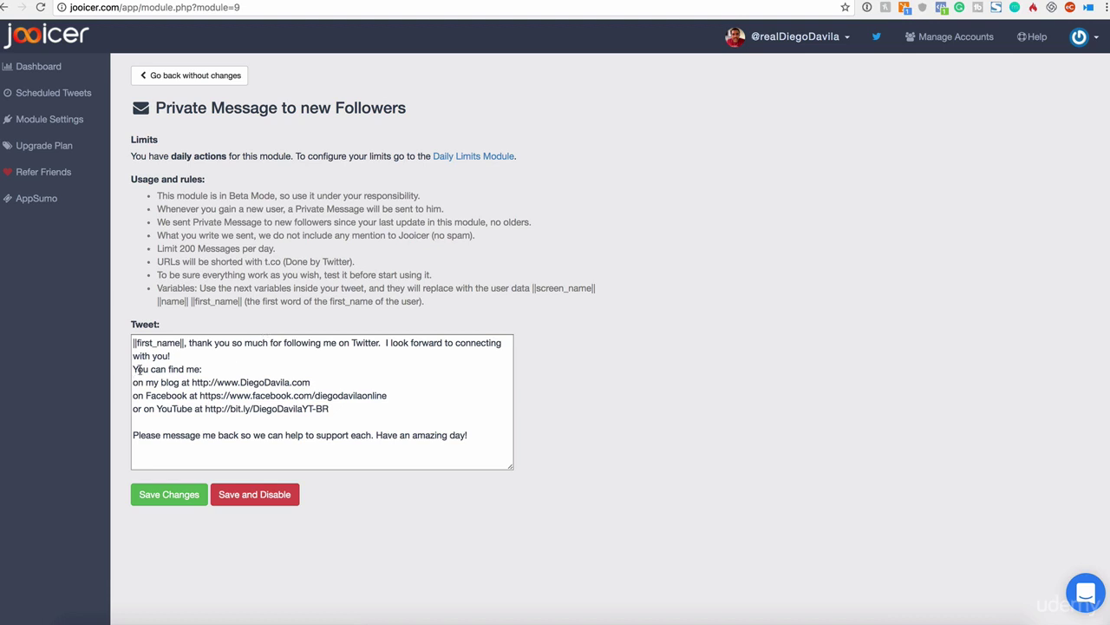
pyautogui.moveTo(139, 368); pyautogui.dragTo(372, 433)
pyautogui.click(365, 415)
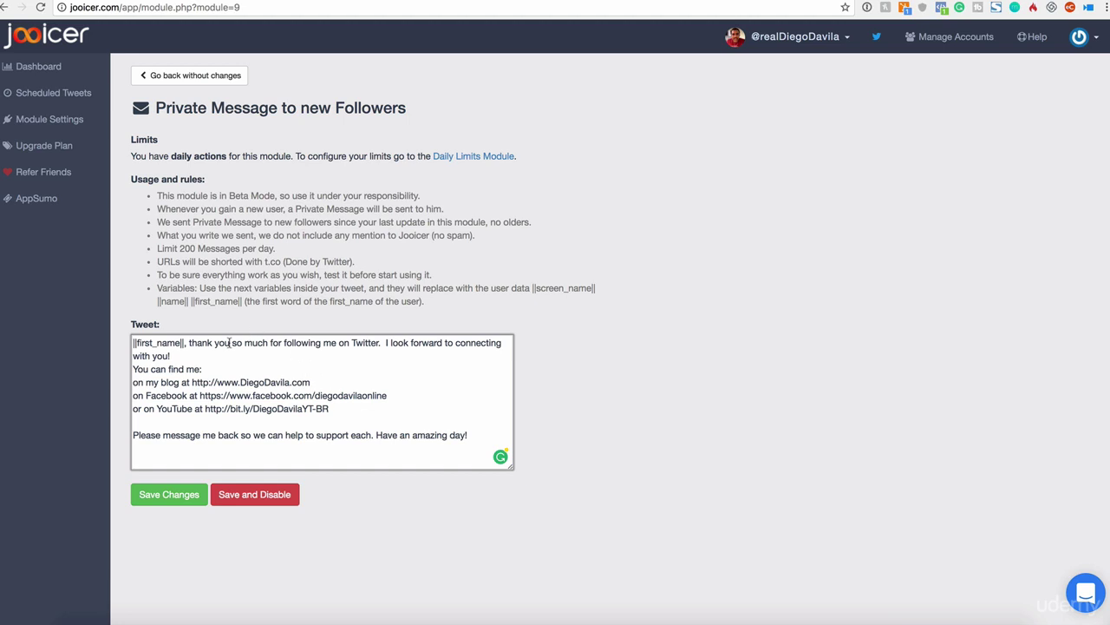
pyautogui.moveTo(158, 287); pyautogui.dragTo(239, 302)
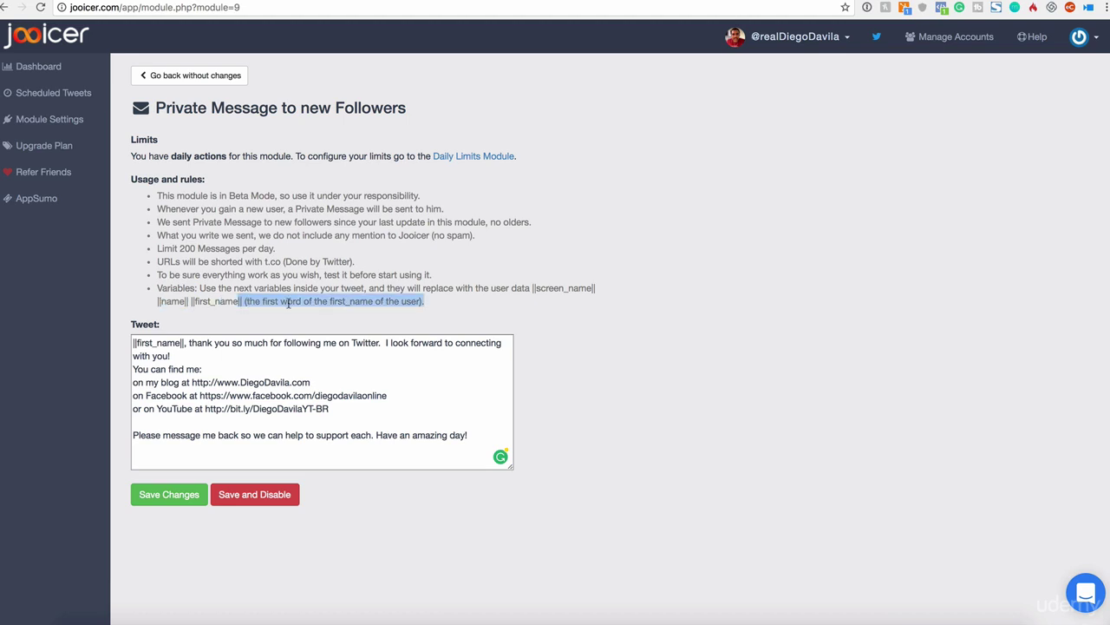
# Review the welcome message from its first-name variable through the blog, Facebook and YouTube links to the closing line, then leave without changes.
pyautogui.moveTo(131, 343); pyautogui.dragTo(183, 342)
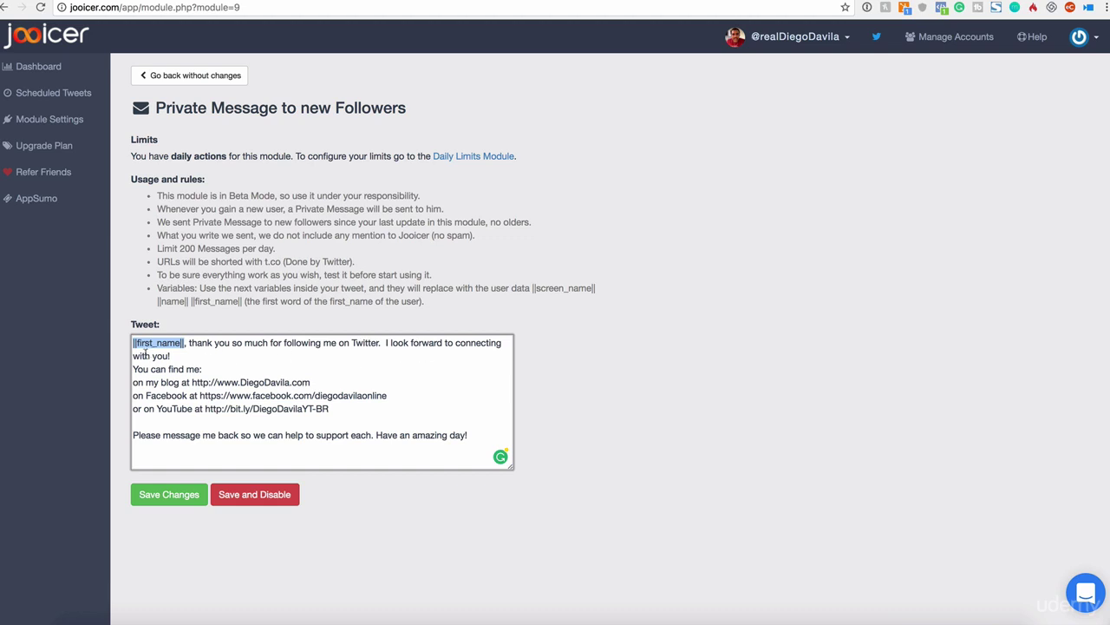
pyautogui.moveTo(139, 375); pyautogui.dragTo(228, 371)
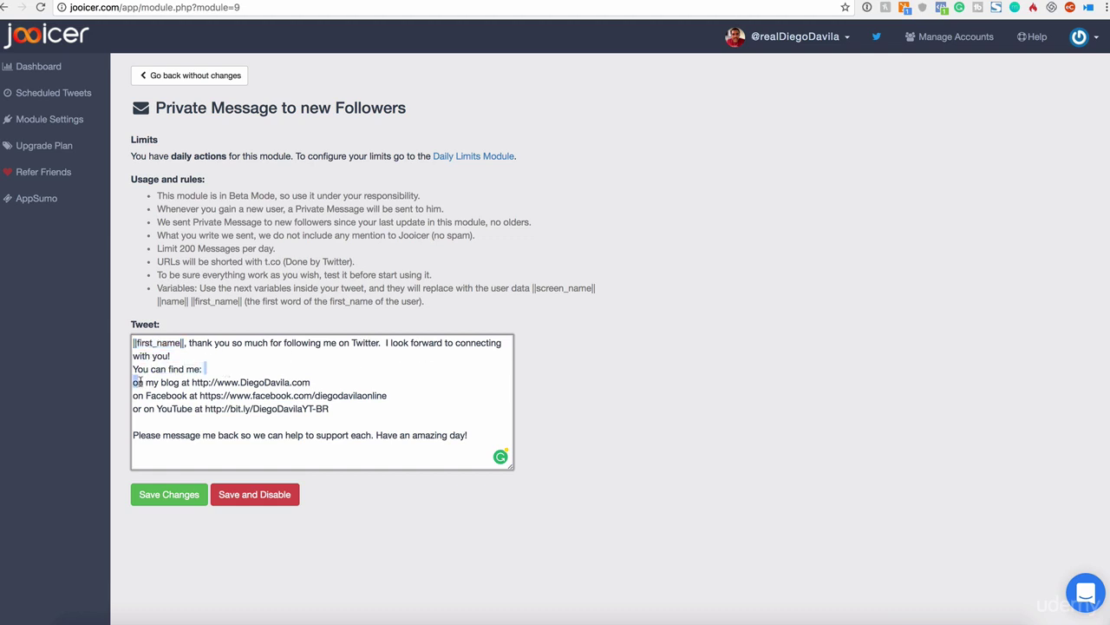
pyautogui.moveTo(140, 382); pyautogui.dragTo(352, 383)
pyautogui.moveTo(139, 396); pyautogui.dragTo(395, 403)
pyautogui.moveTo(157, 409); pyautogui.dragTo(344, 415)
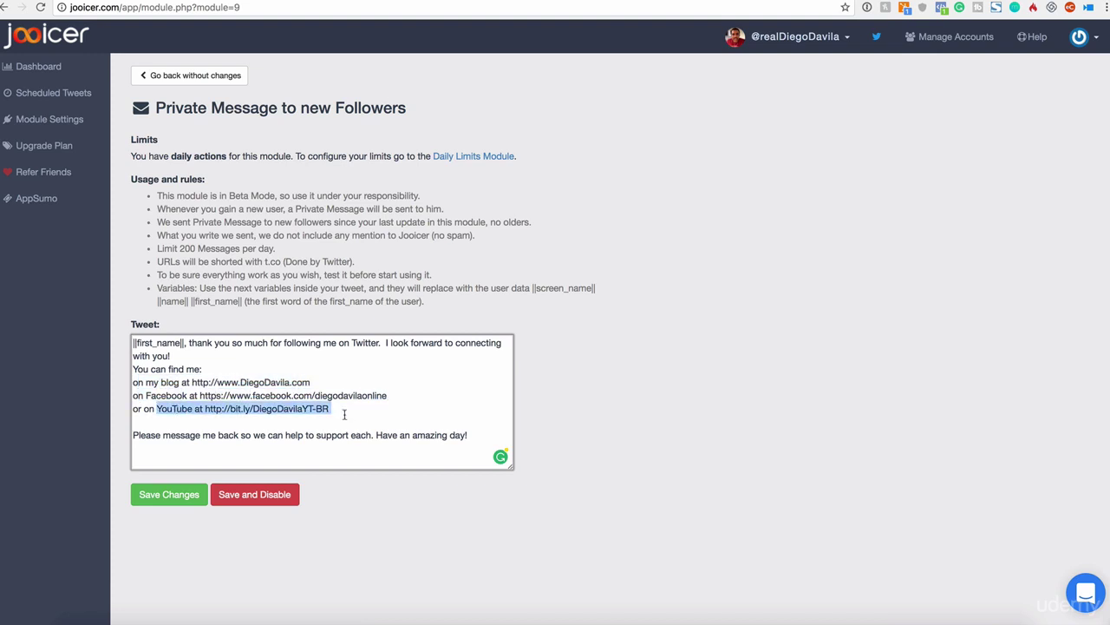
pyautogui.moveTo(146, 435); pyautogui.dragTo(143, 324)
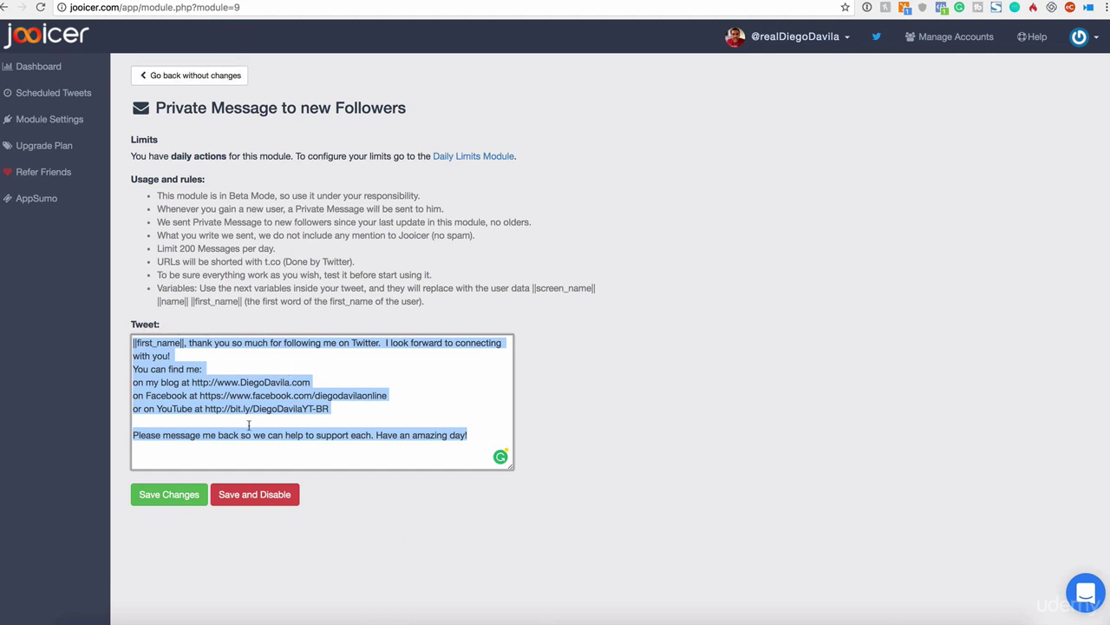
pyautogui.click(202, 76)
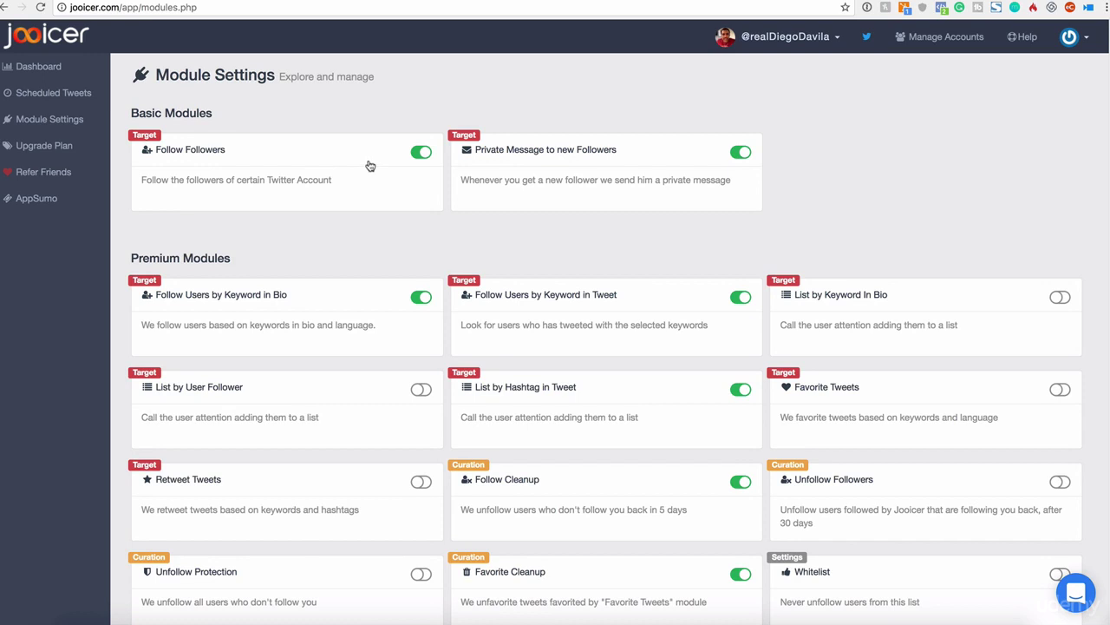
# Look over the Premium Modules group and open the Follow Users by Keyword in Bio module.
pyautogui.scroll(-2, 637, 278)
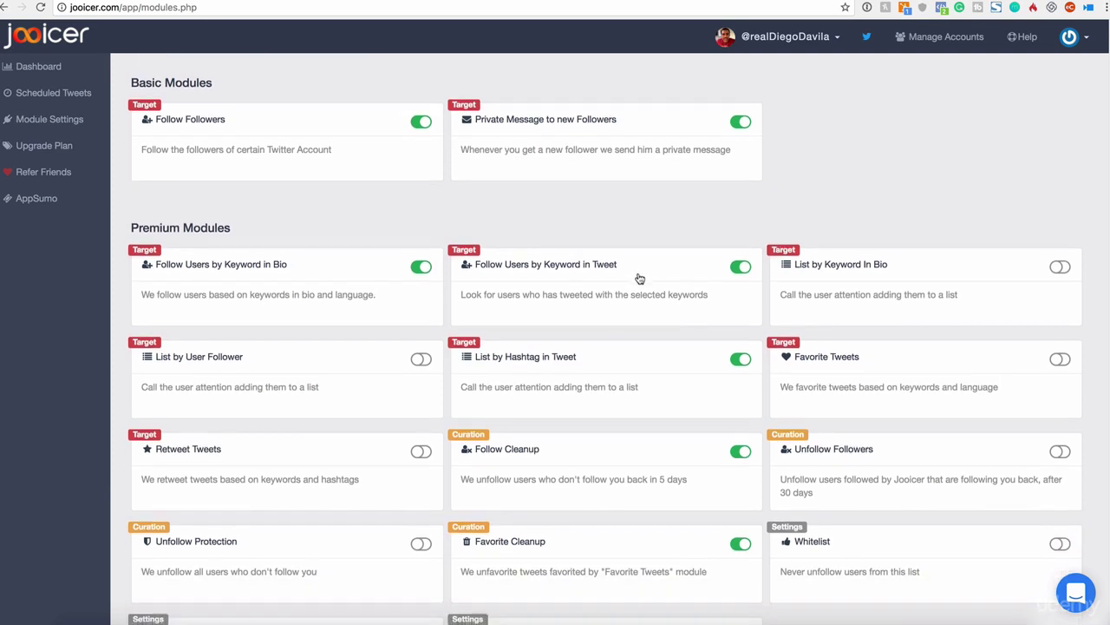
pyautogui.scroll(-1, 639, 278)
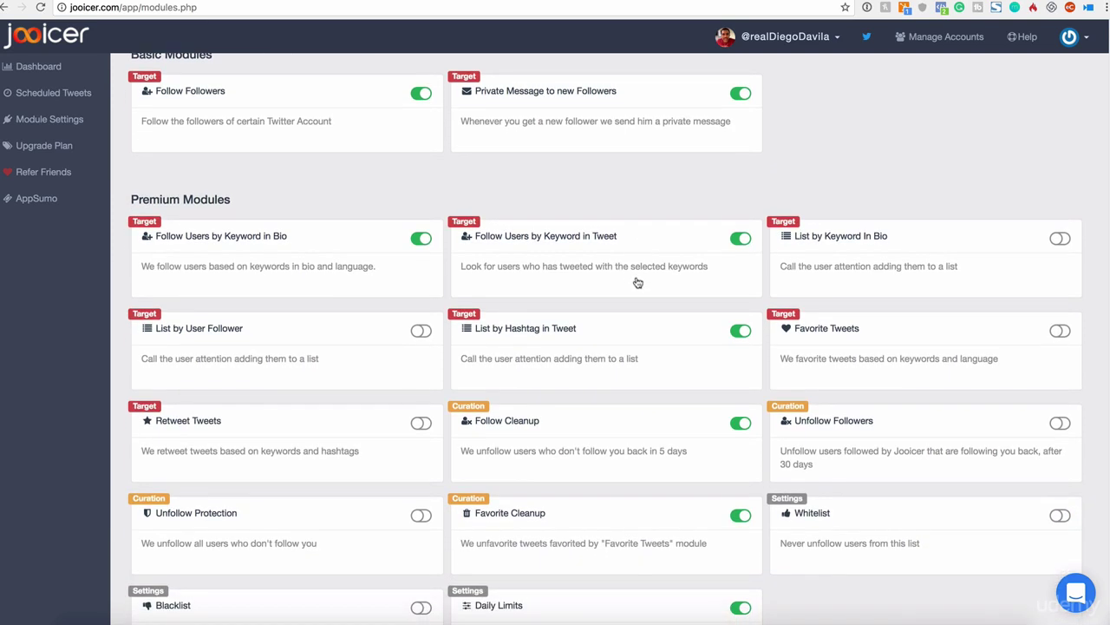
pyautogui.scroll(-1, 634, 258)
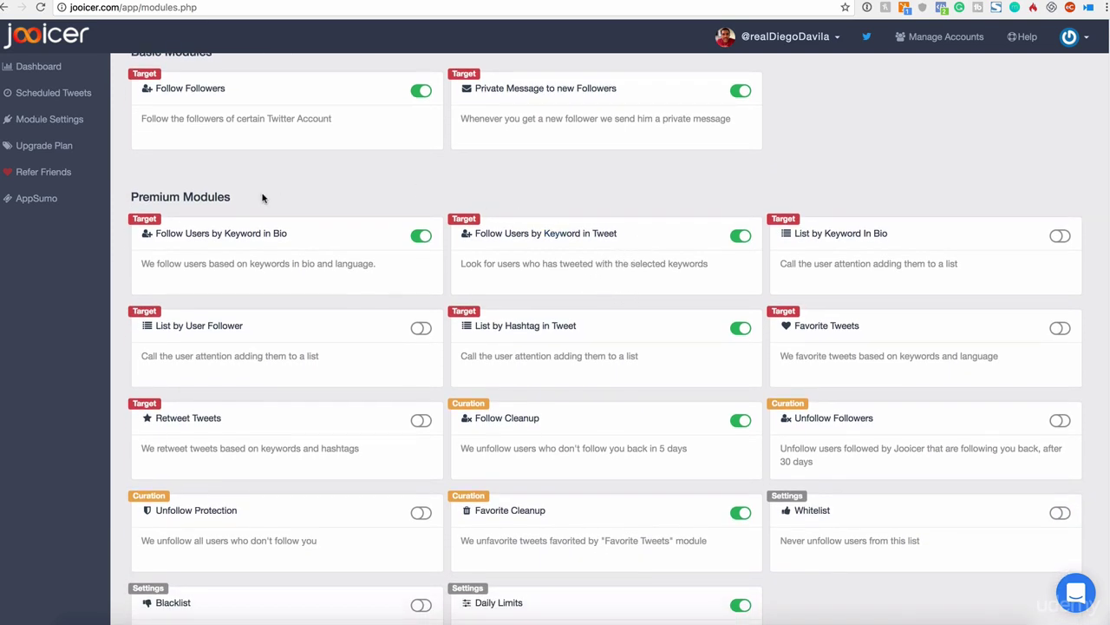
pyautogui.moveTo(130, 205); pyautogui.dragTo(230, 199)
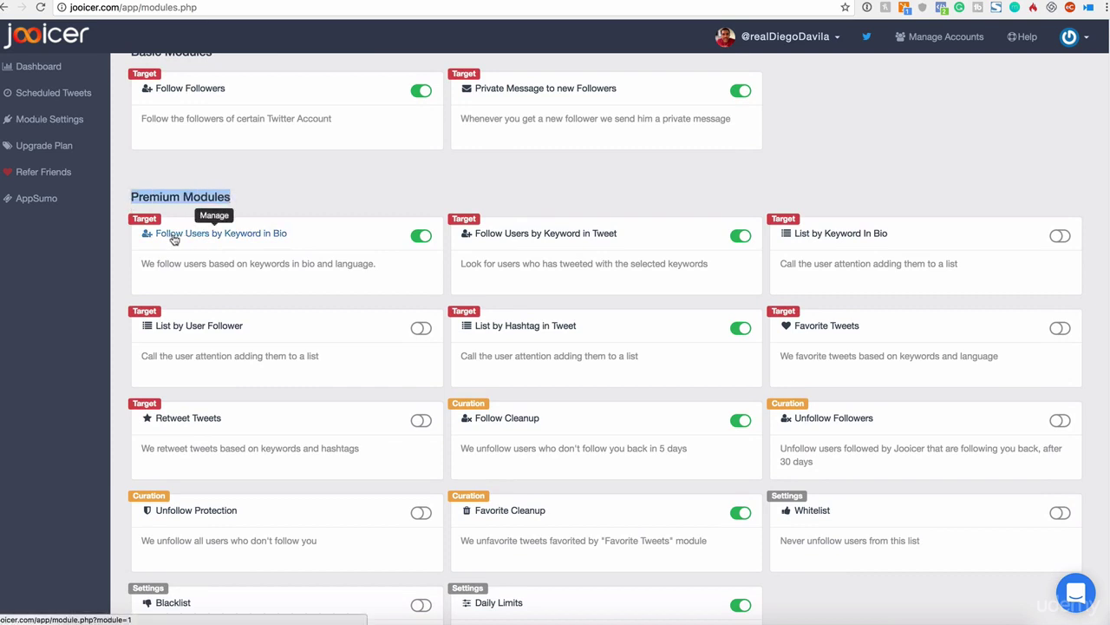
pyautogui.click(269, 241)
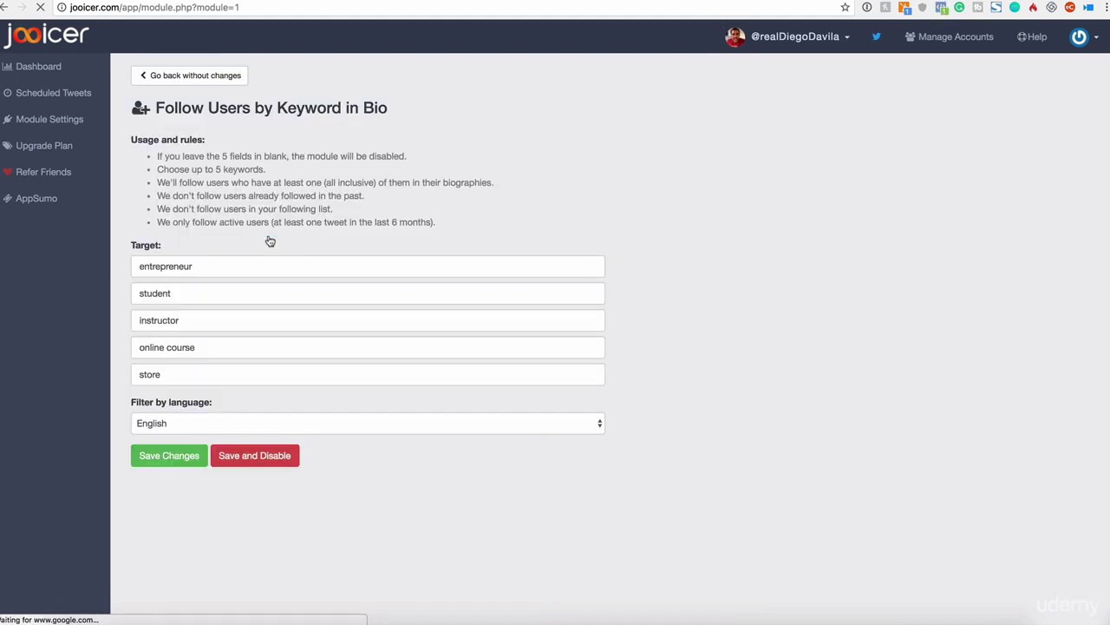
# Check the five target bio keywords, from entrepreneur to store, and return to the module list without changes.
pyautogui.moveTo(139, 266); pyautogui.dragTo(203, 268)
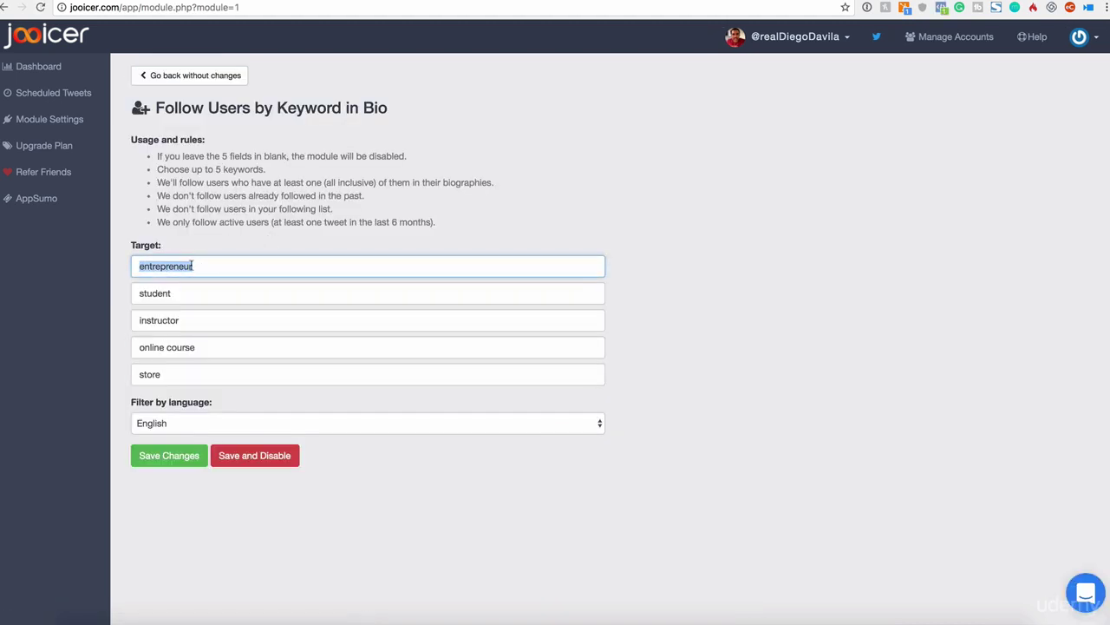
pyautogui.moveTo(140, 293); pyautogui.dragTo(202, 323)
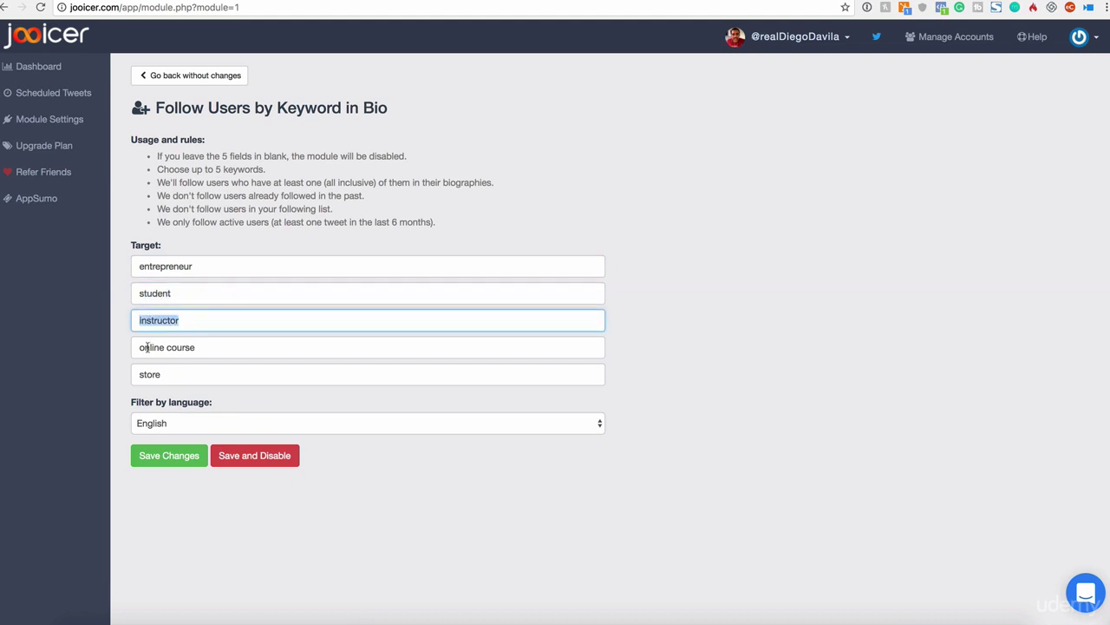
pyautogui.moveTo(149, 347); pyautogui.dragTo(223, 348)
pyautogui.moveTo(136, 373); pyautogui.dragTo(218, 374)
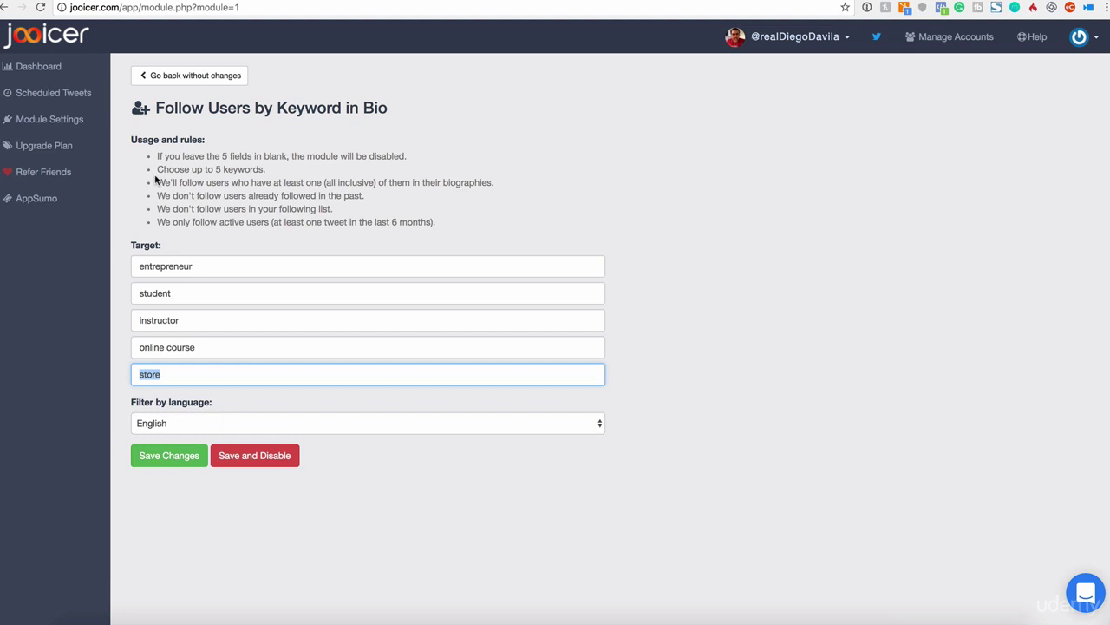
pyautogui.moveTo(157, 265); pyautogui.dragTo(125, 293)
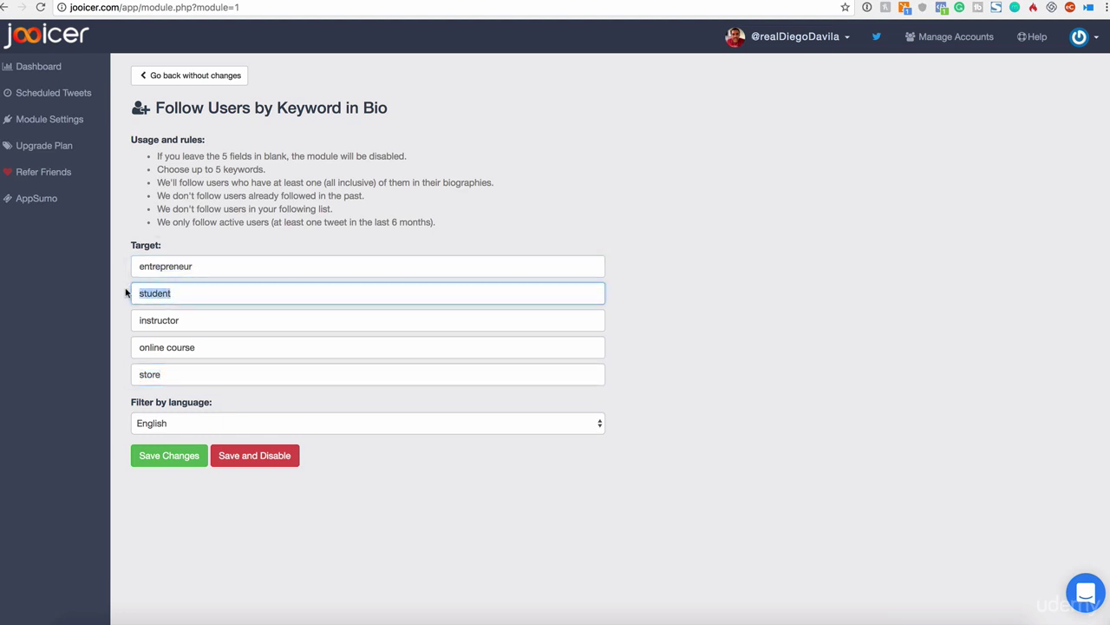
pyautogui.moveTo(175, 320); pyautogui.dragTo(132, 324)
pyautogui.click(127, 350)
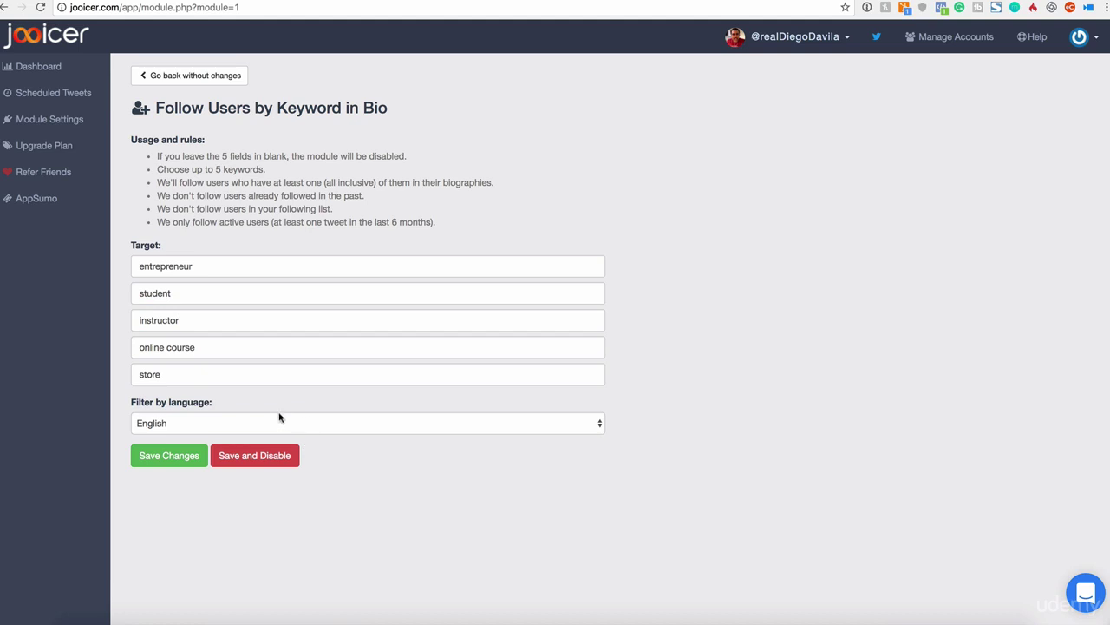
pyautogui.click(182, 78)
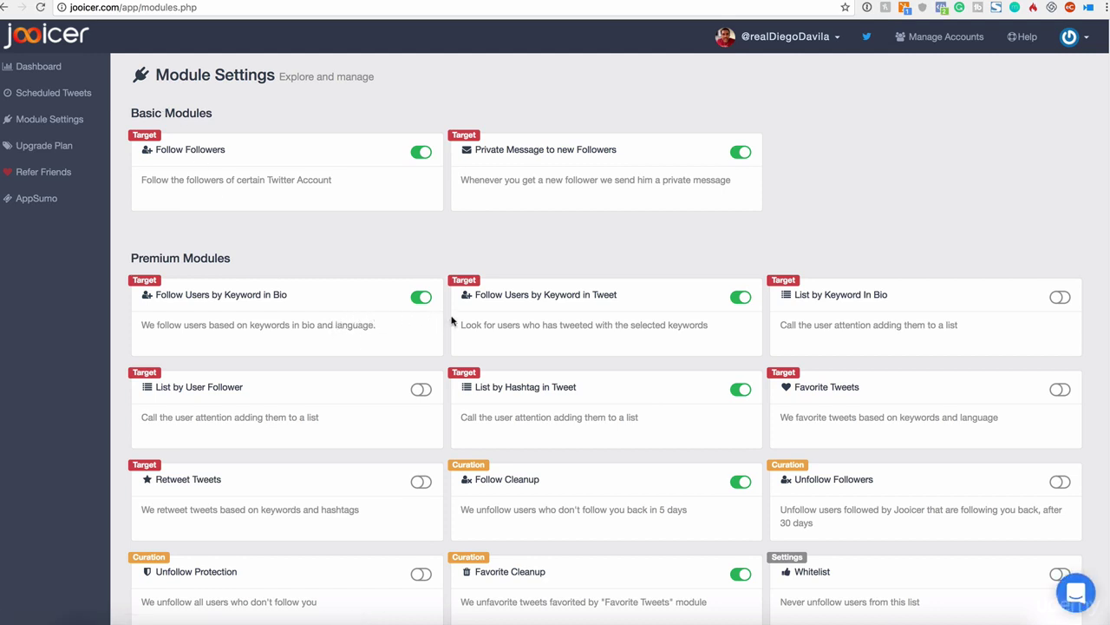
# Open the Follow Users by Keyword in Tweet module, check its five target keywords, and leave it without changes.
pyautogui.click(580, 299)
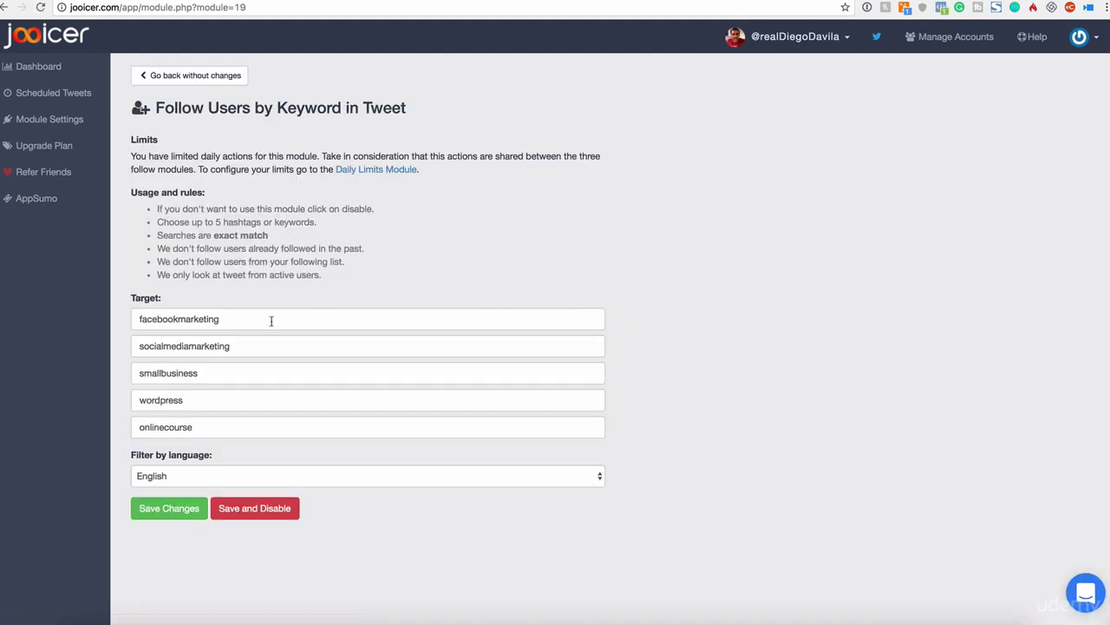
pyautogui.moveTo(261, 323); pyautogui.dragTo(88, 311)
pyautogui.press('Tab')
pyautogui.press('Tab')
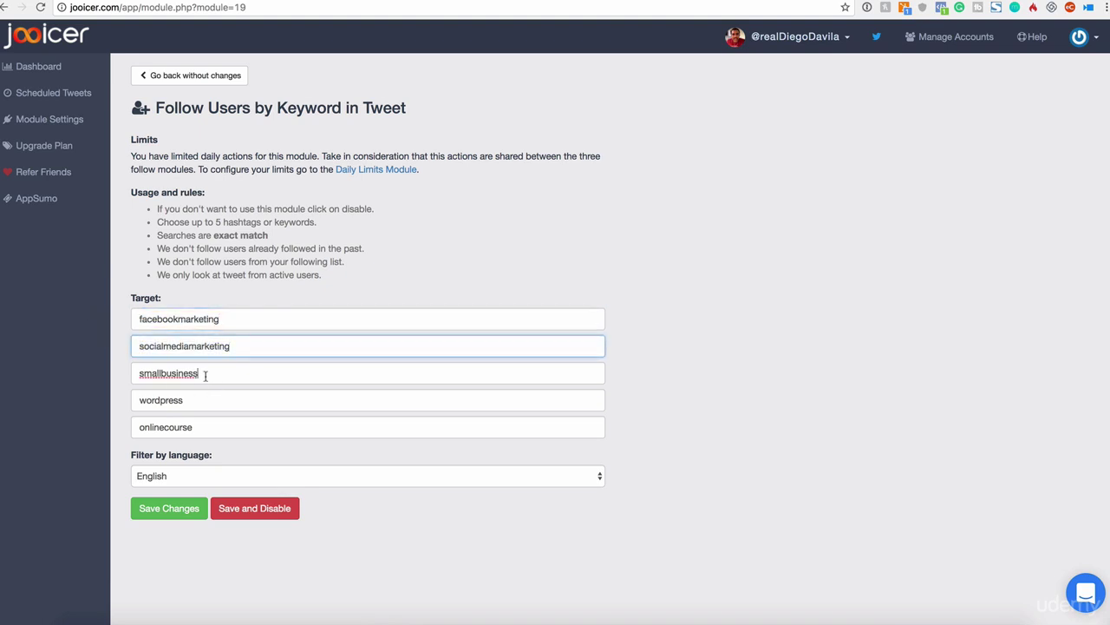
pyautogui.click(192, 404)
pyautogui.moveTo(192, 423); pyautogui.dragTo(169, 425)
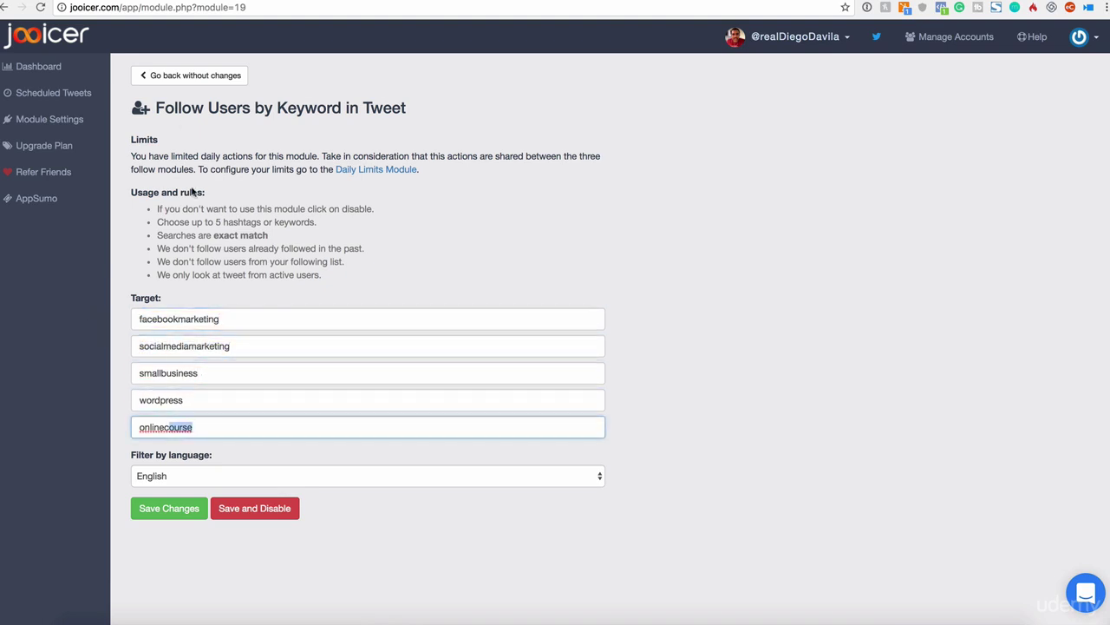
pyautogui.click(173, 75)
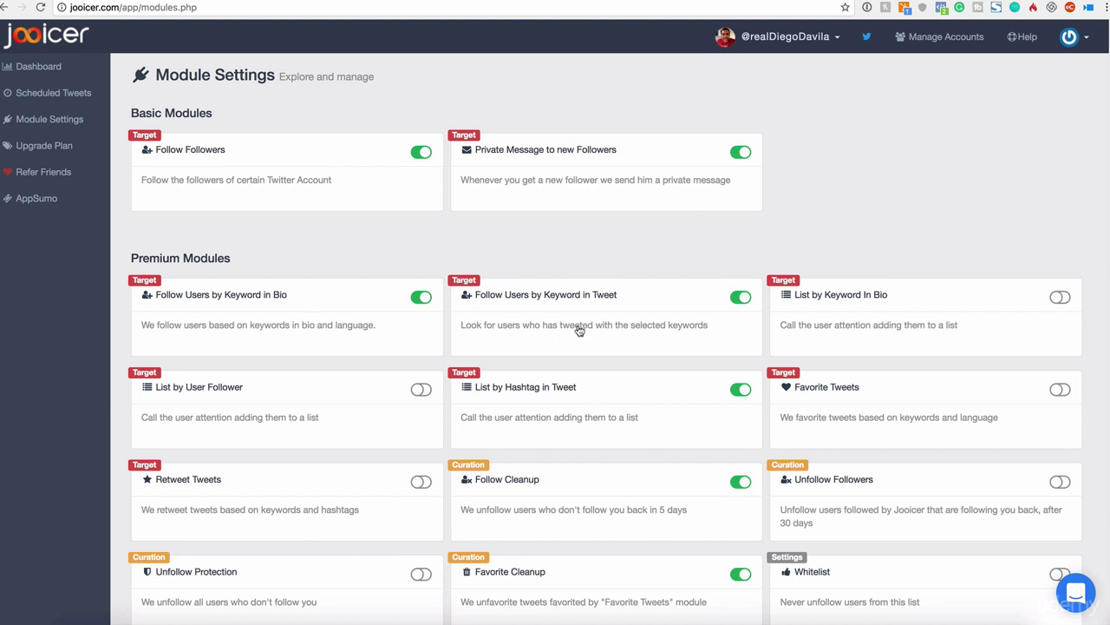
# Open the List by Hashtag in Tweet module, examine its list master name and the rule for creating new lists, and leave without changes.
pyautogui.click(507, 396)
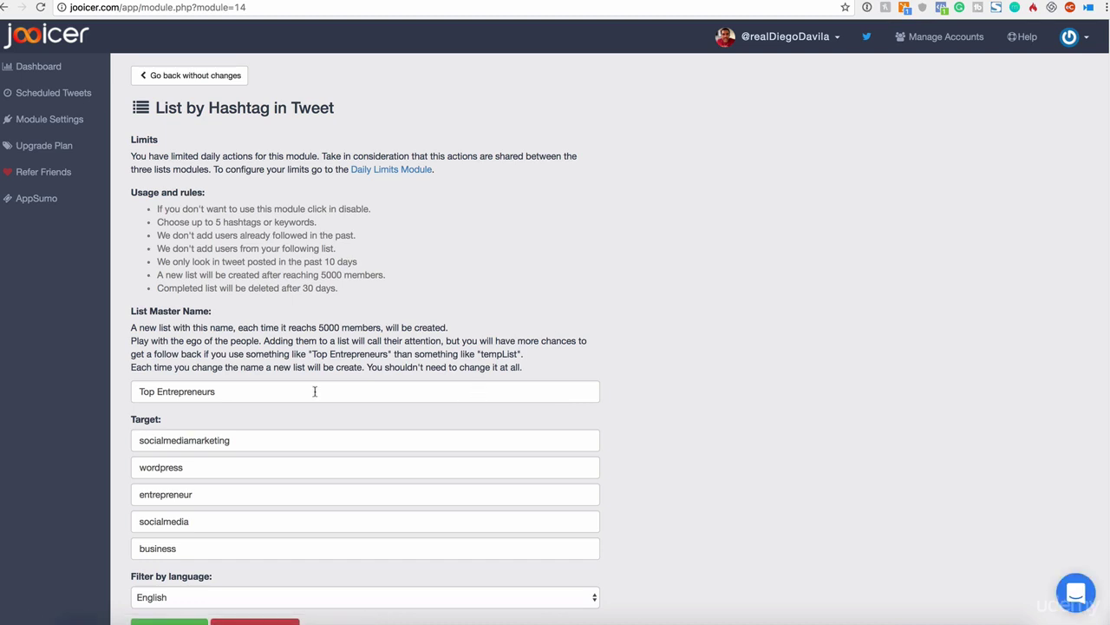
pyautogui.click(274, 398)
pyautogui.press('super+a')
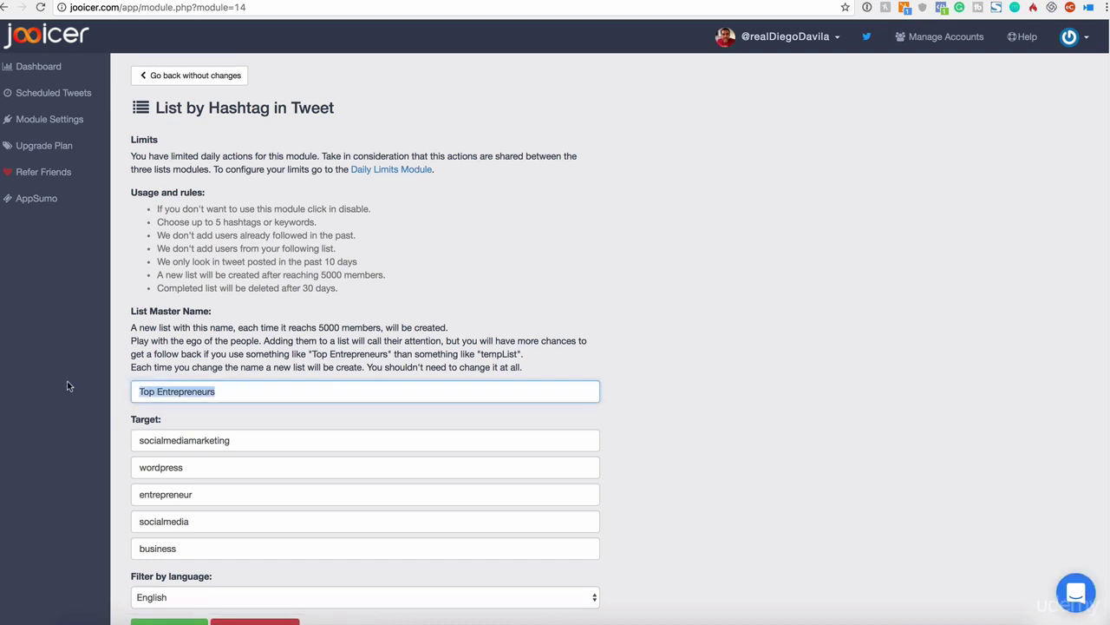
pyautogui.scroll(-1, 290, 437)
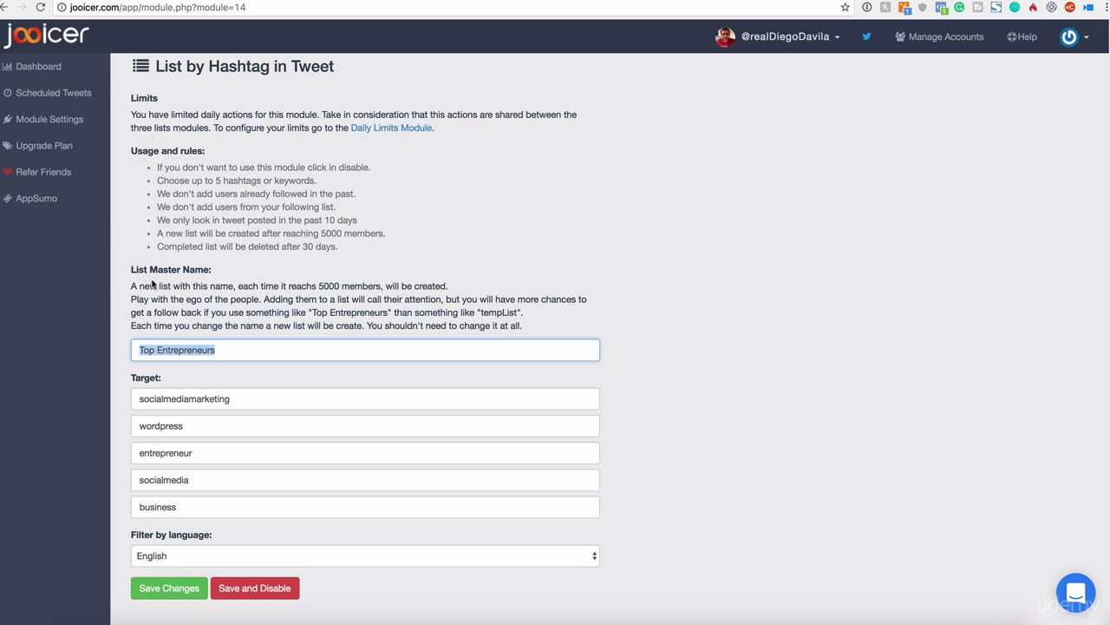
pyautogui.moveTo(161, 286); pyautogui.dragTo(438, 286)
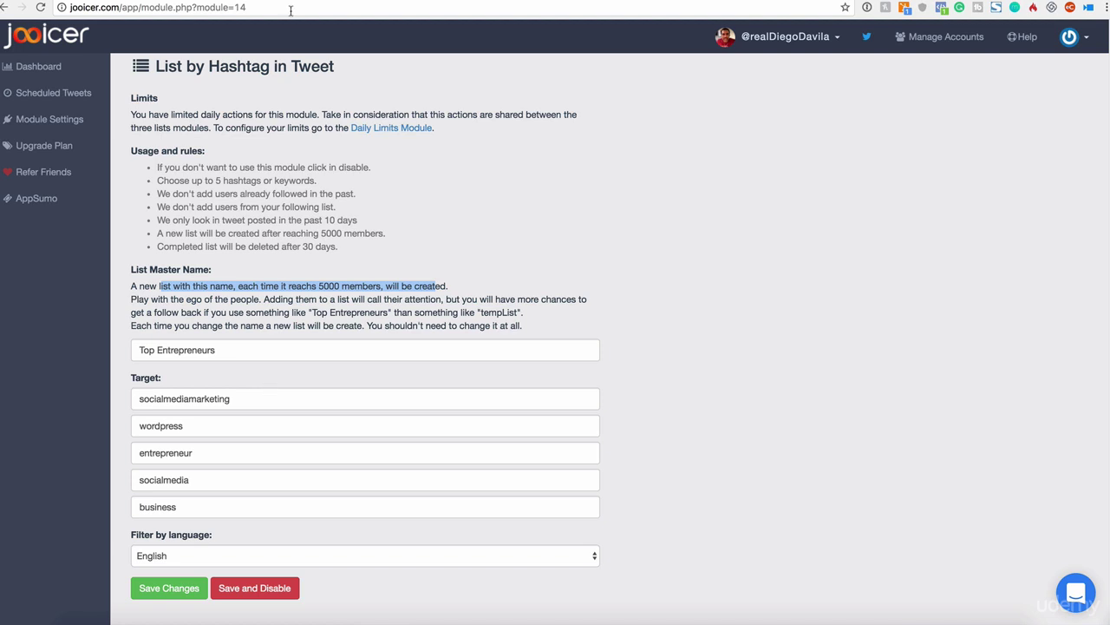
pyautogui.scroll(2, 243, 176)
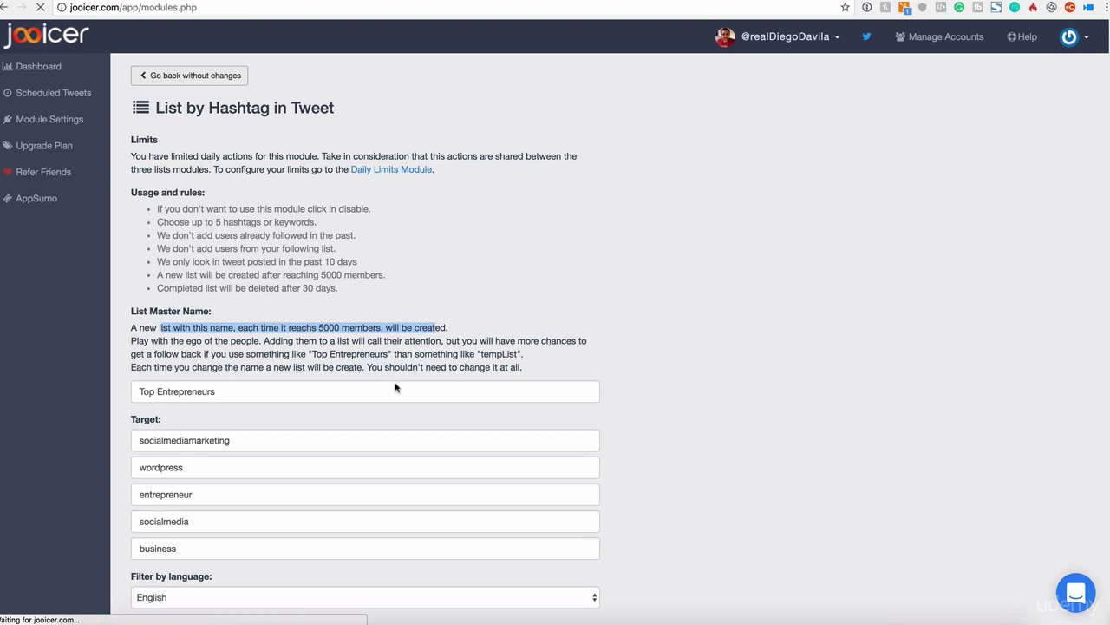
# Open the Follow Cleanup module, read its rule on the waiting time before unfollowing, and return to the module list without changes.
pyautogui.scroll(-3, 682, 463)
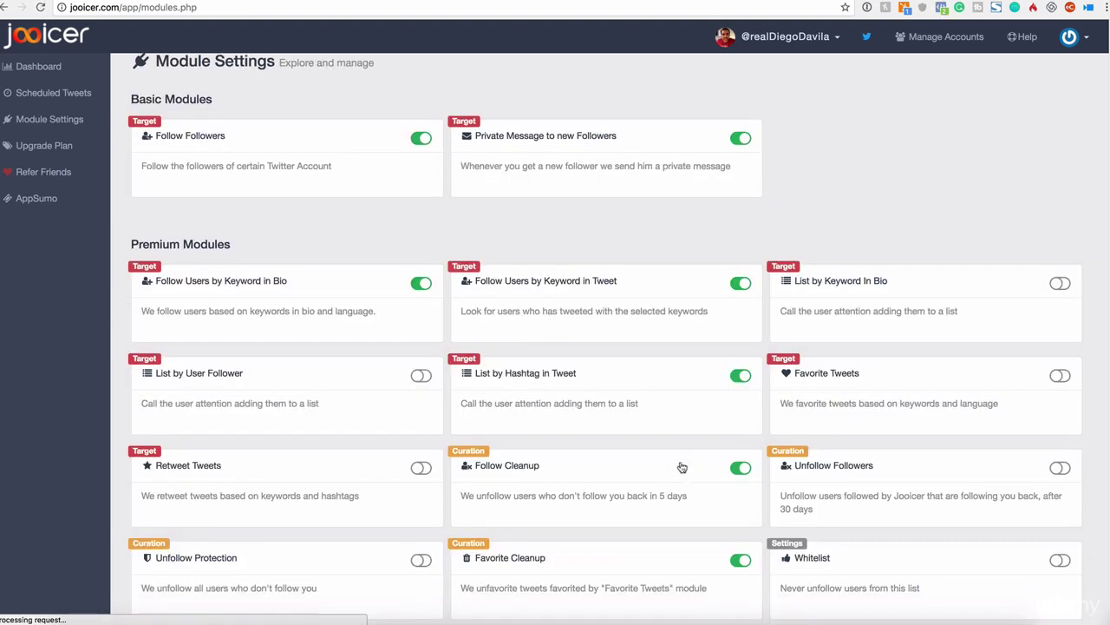
pyautogui.scroll(-1, 564, 437)
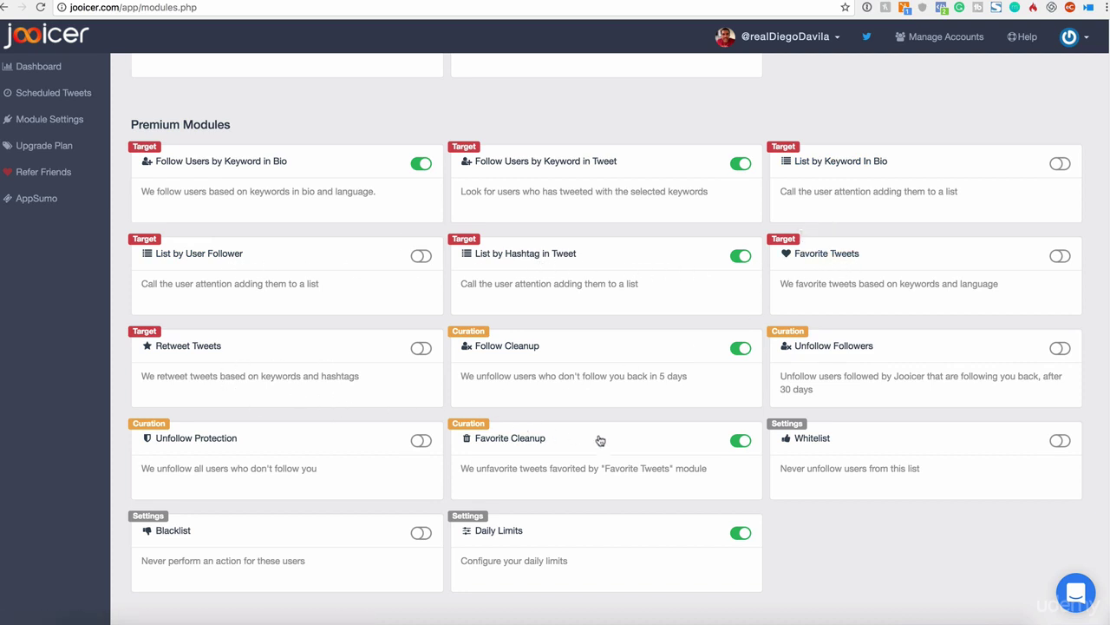
pyautogui.scroll(-1, 659, 434)
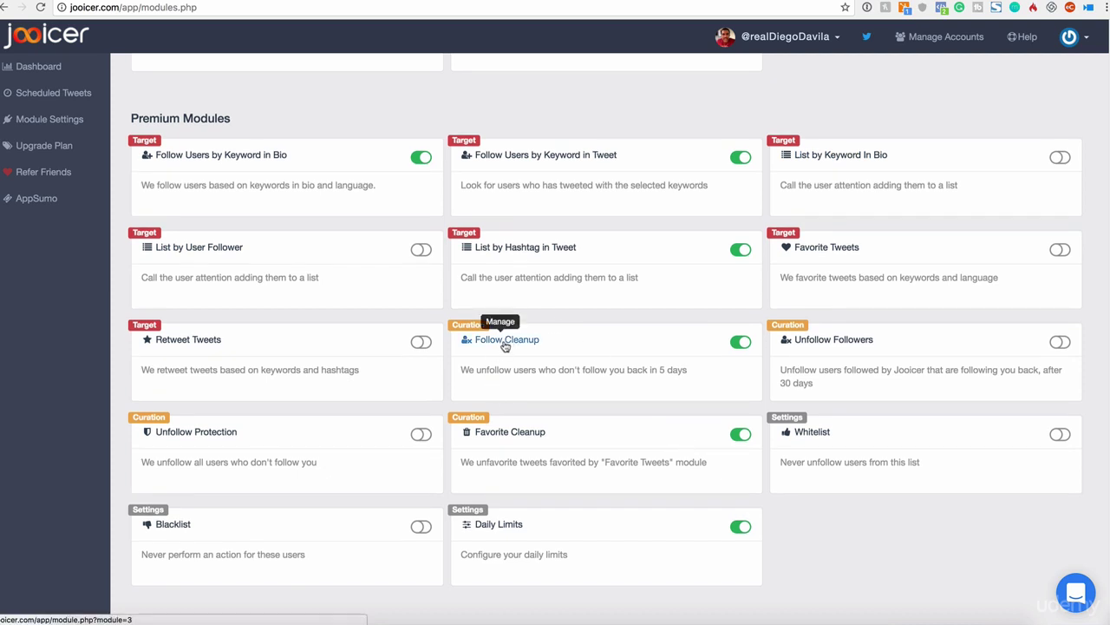
pyautogui.click(507, 344)
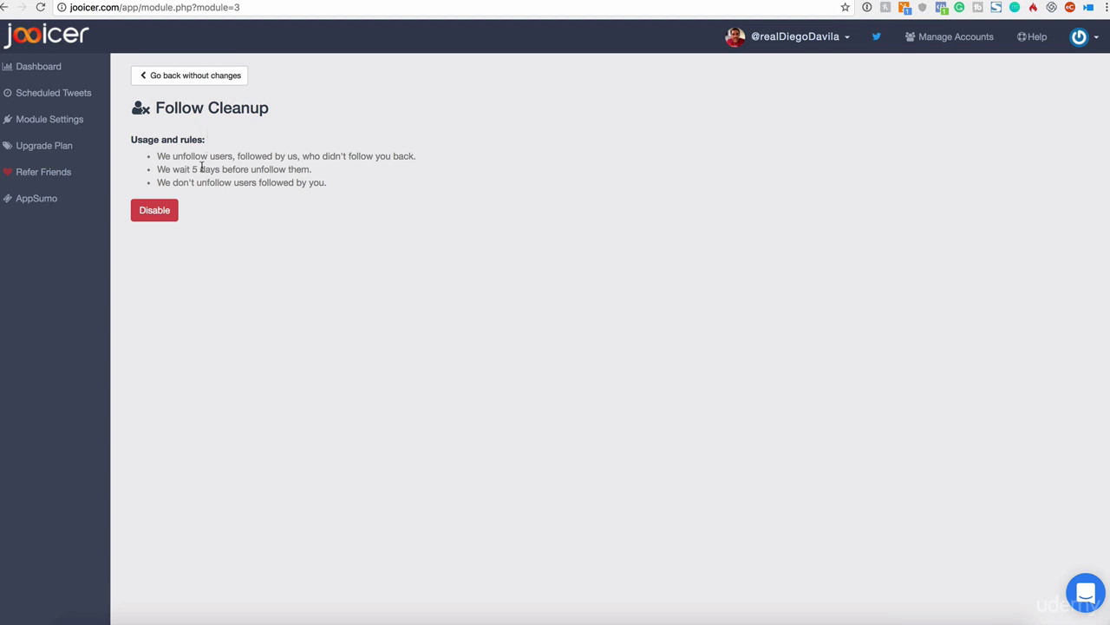
pyautogui.moveTo(171, 170); pyautogui.dragTo(293, 167)
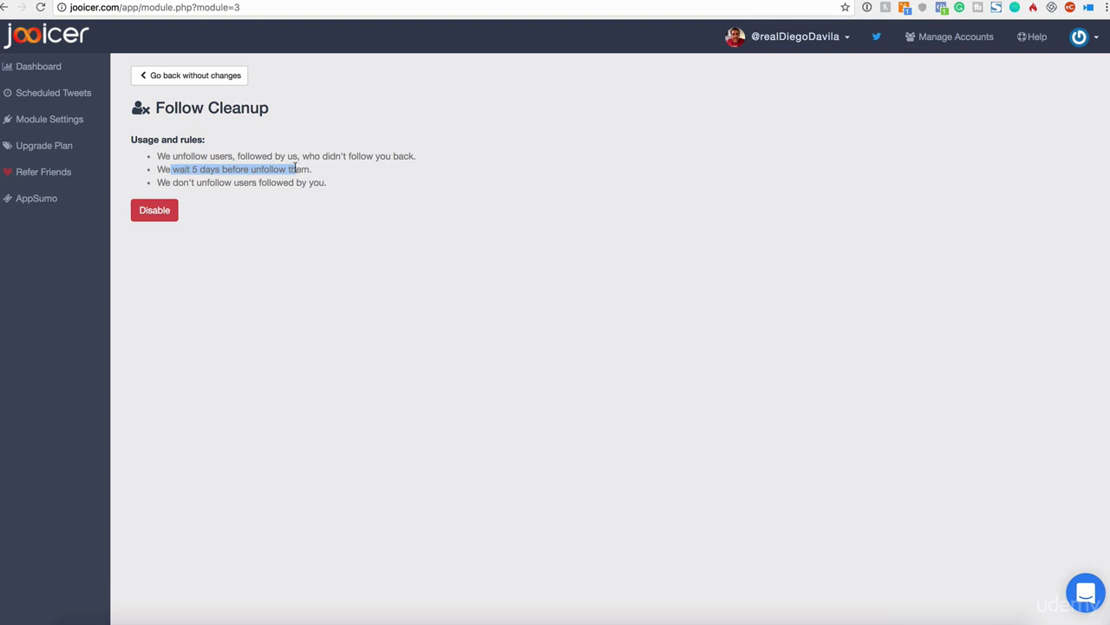
pyautogui.click(199, 81)
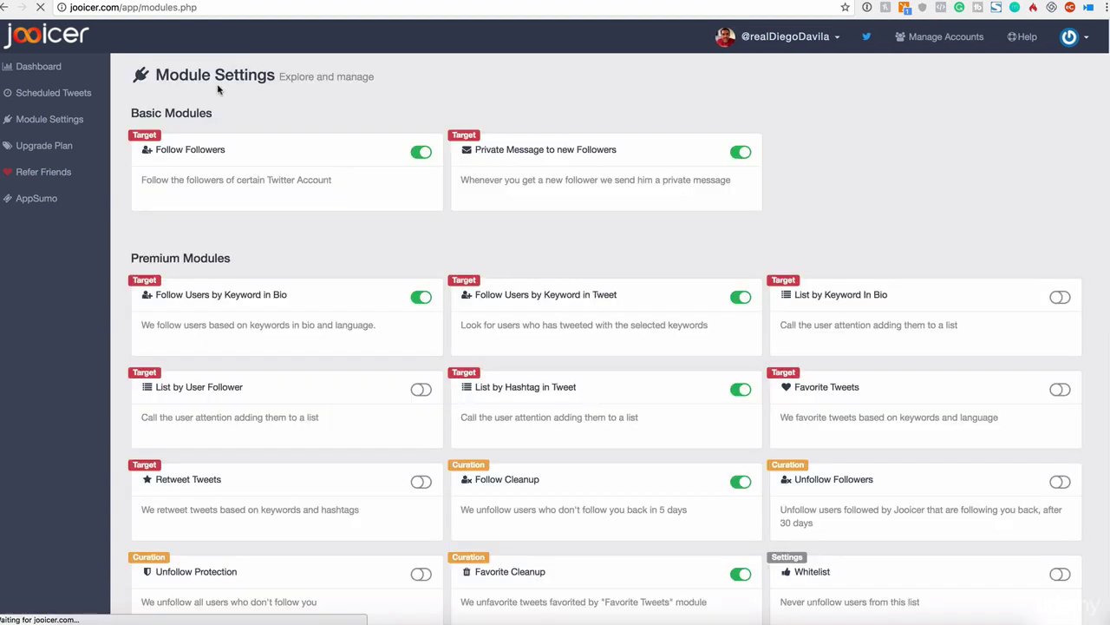
# Open the Favorite Cleanup module, read its rules on which tweets are unfavorited and the waiting time, and leave it without changes.
pyautogui.scroll(-3, 557, 378)
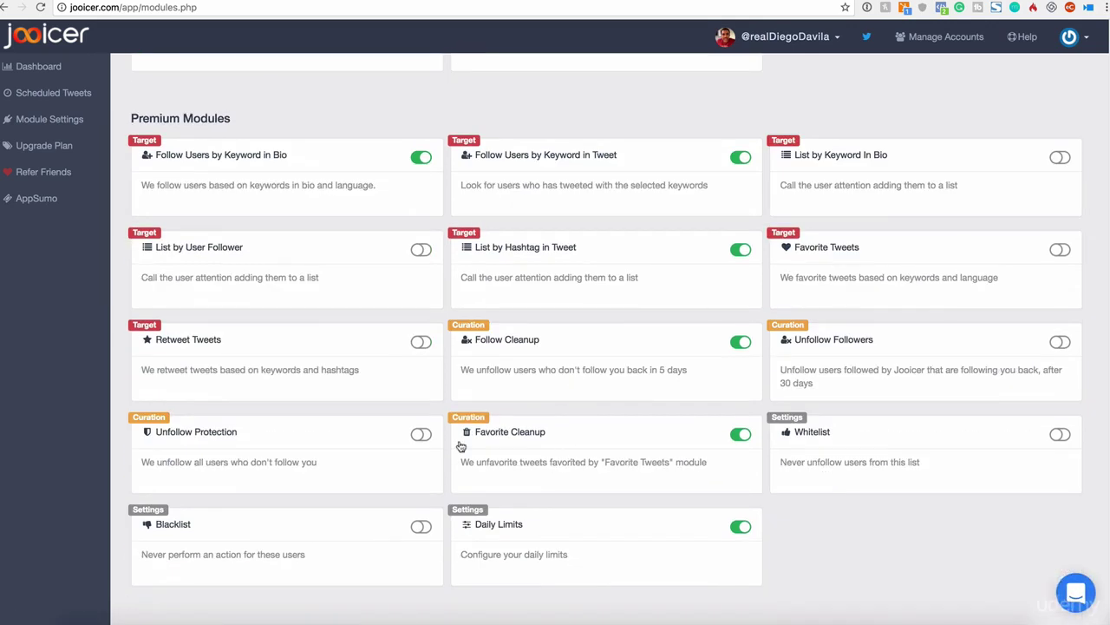
pyautogui.click(510, 440)
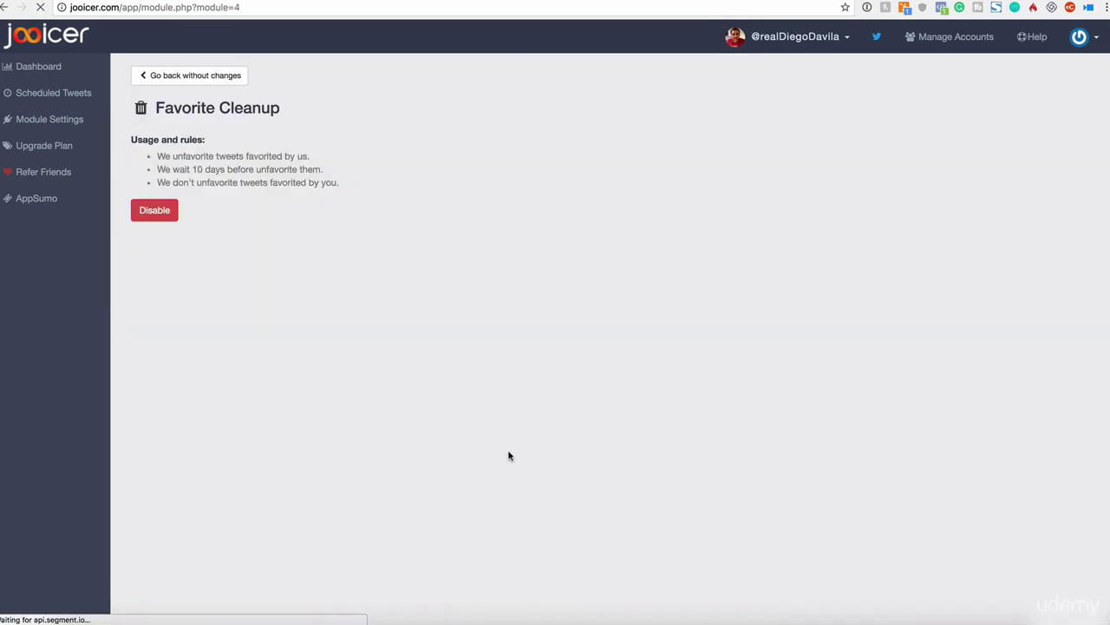
pyautogui.moveTo(160, 157); pyautogui.dragTo(314, 158)
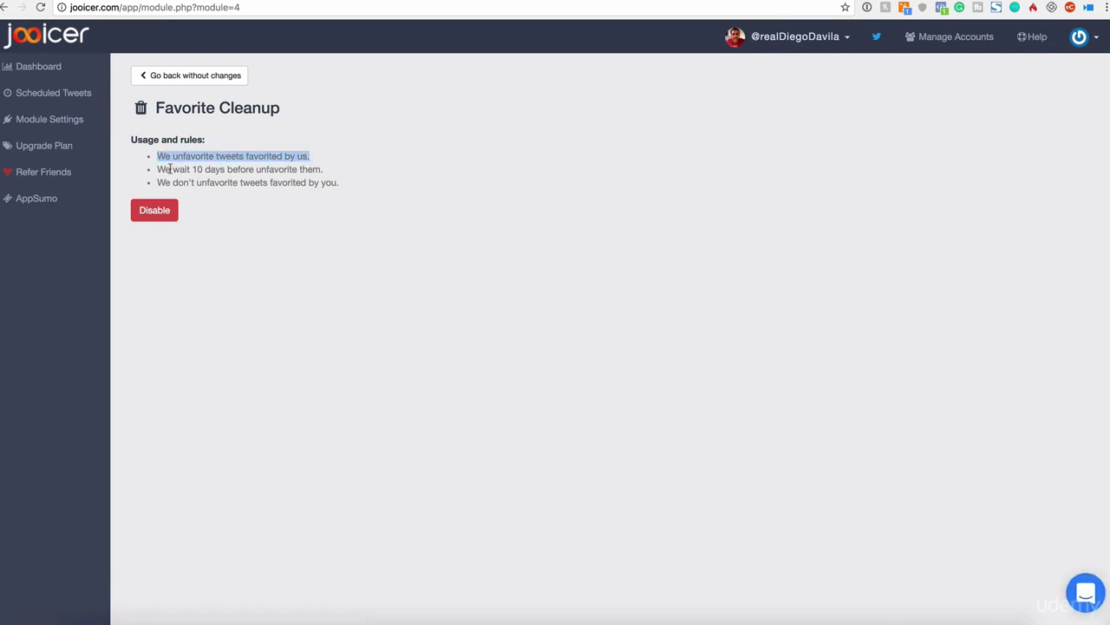
pyautogui.moveTo(165, 169); pyautogui.dragTo(367, 176)
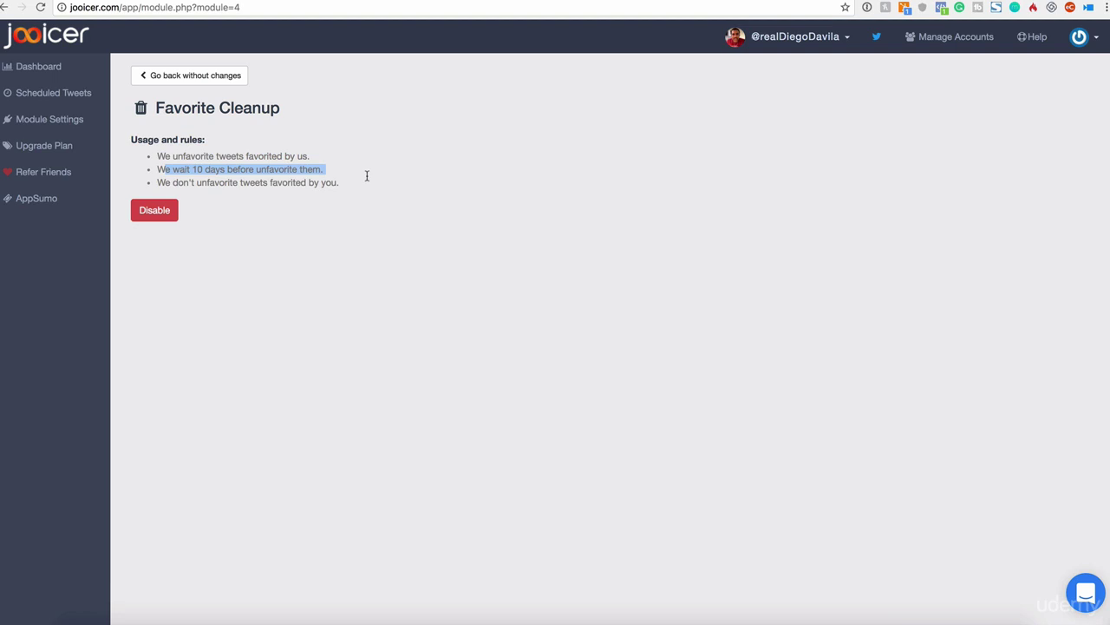
pyautogui.click(182, 80)
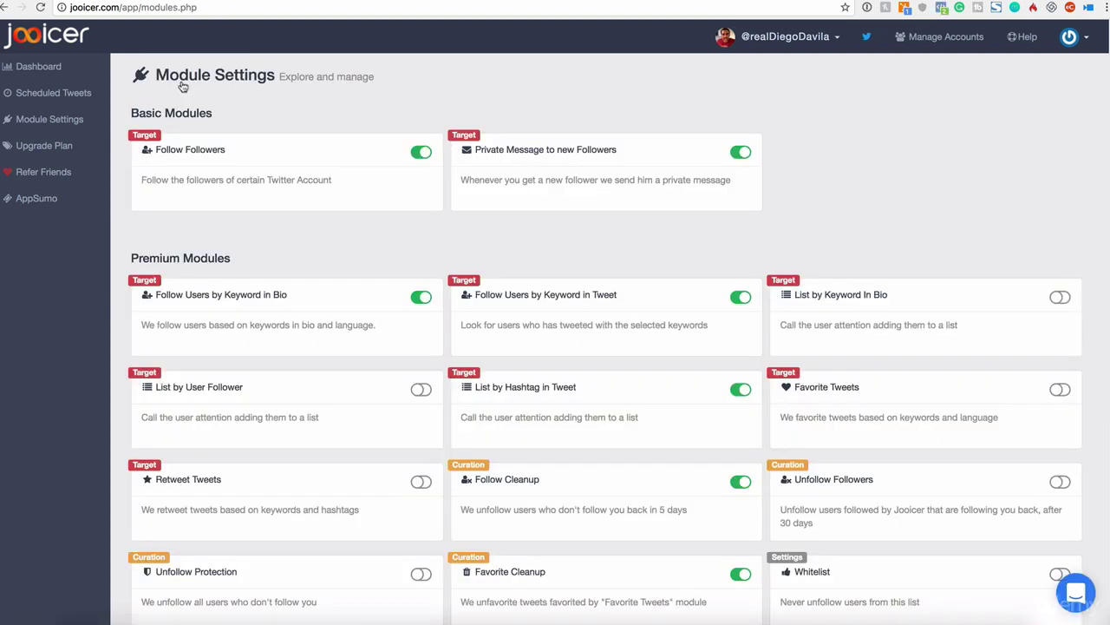
# Look over the remaining premium modules, return to the dashboard, and review its Growth Overview, Follow Overview and keyword performance.
pyautogui.scroll(-3, 444, 339)
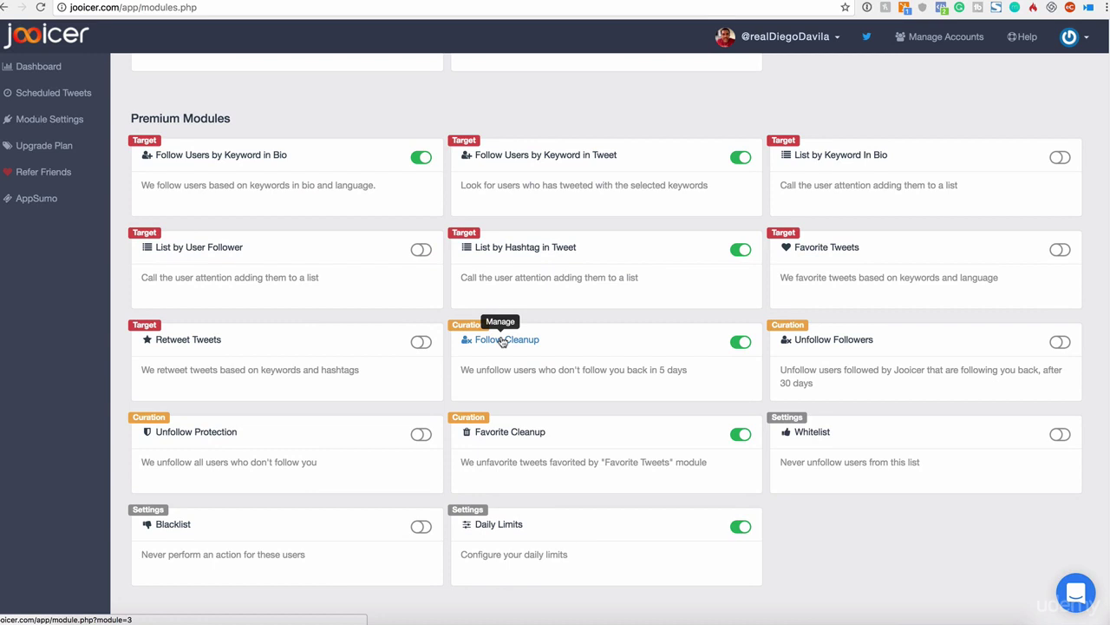
pyautogui.scroll(3, 502, 341)
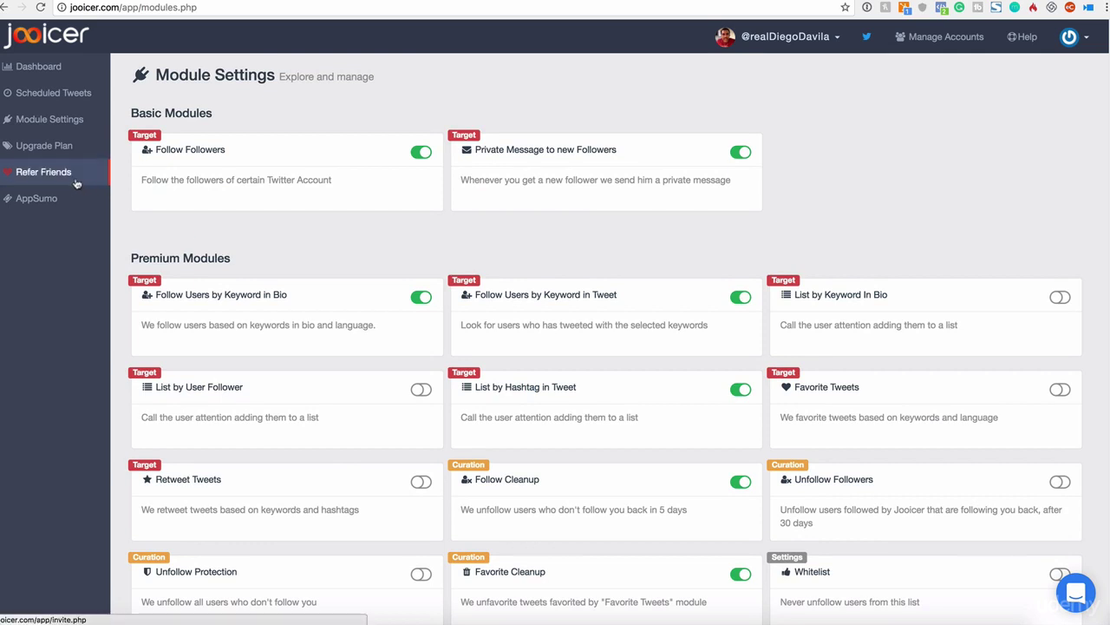
pyautogui.click(52, 72)
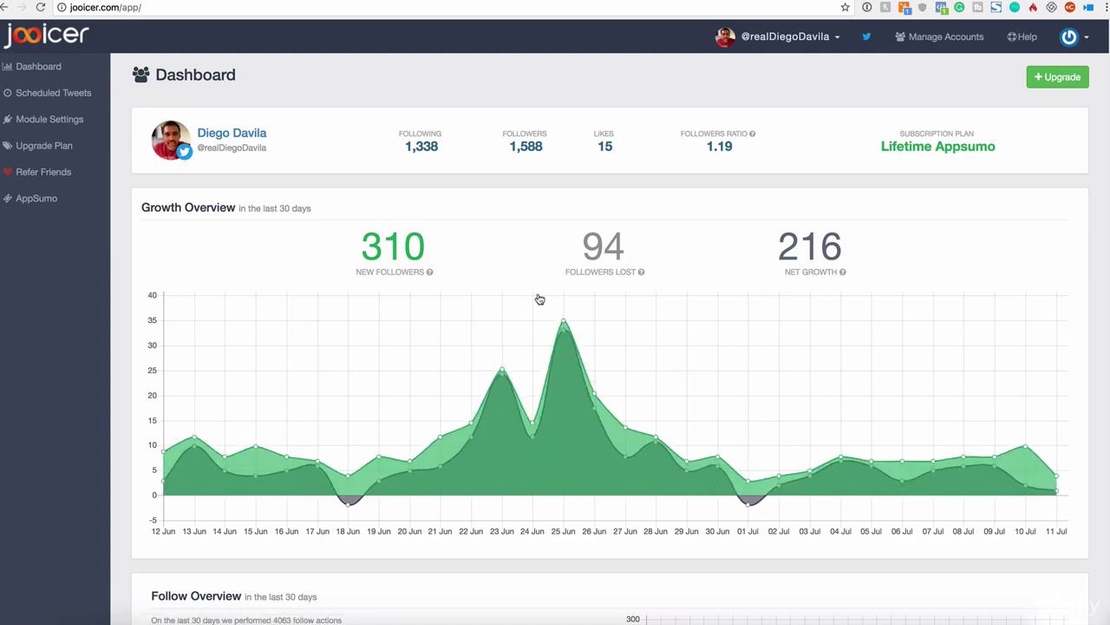
pyautogui.scroll(-10, 734, 385)
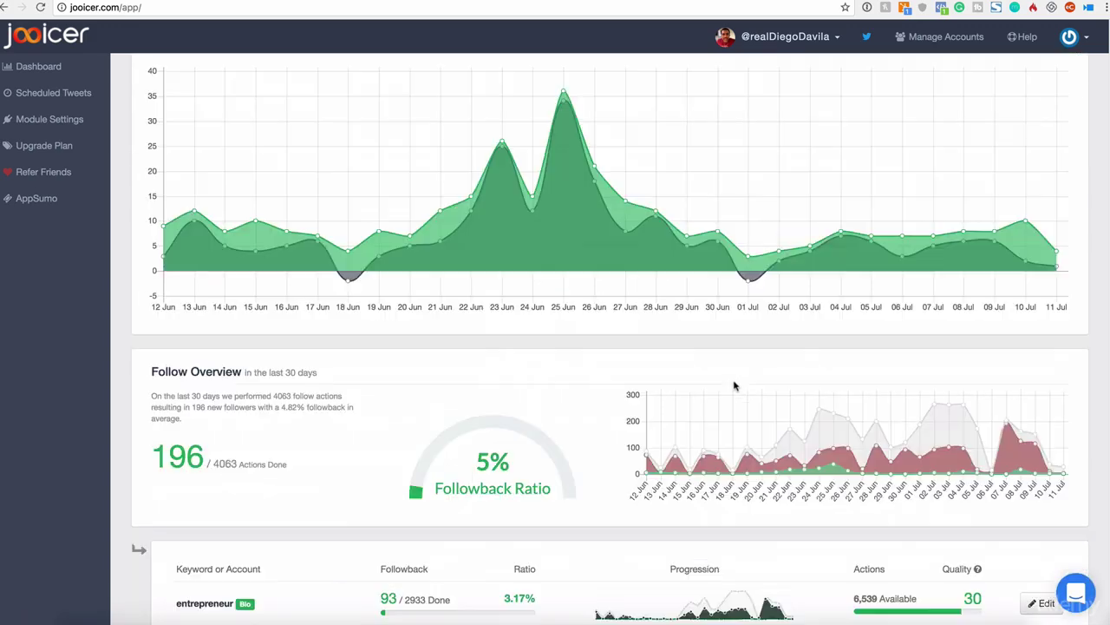
pyautogui.scroll(4, 734, 386)
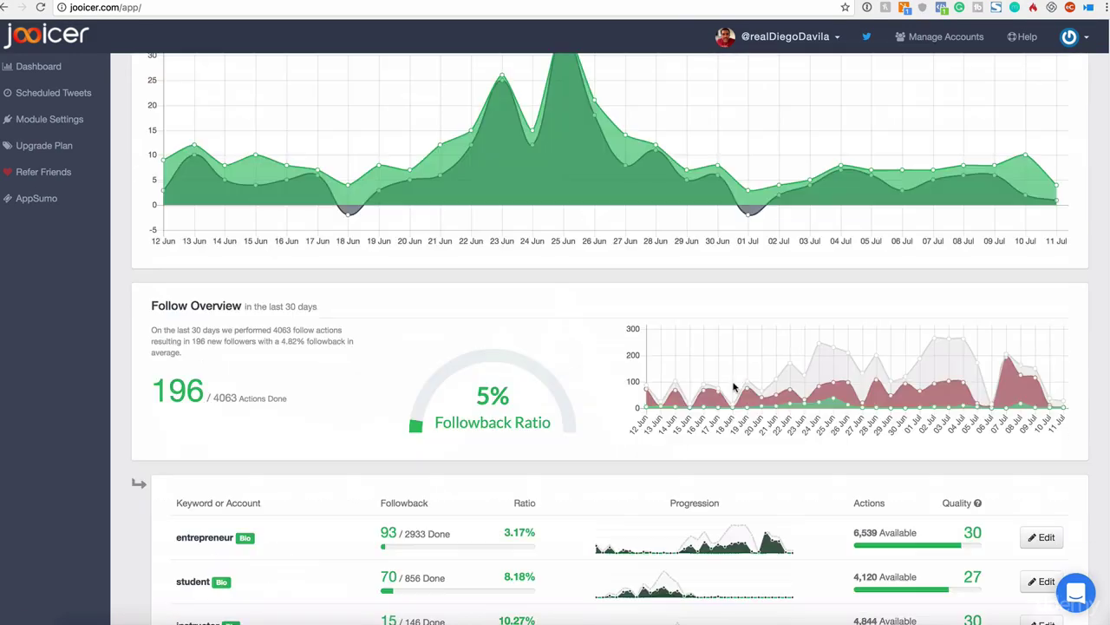
pyautogui.scroll(-2, 734, 386)
pyautogui.scroll(3, 734, 386)
pyautogui.scroll(3, 734, 386)
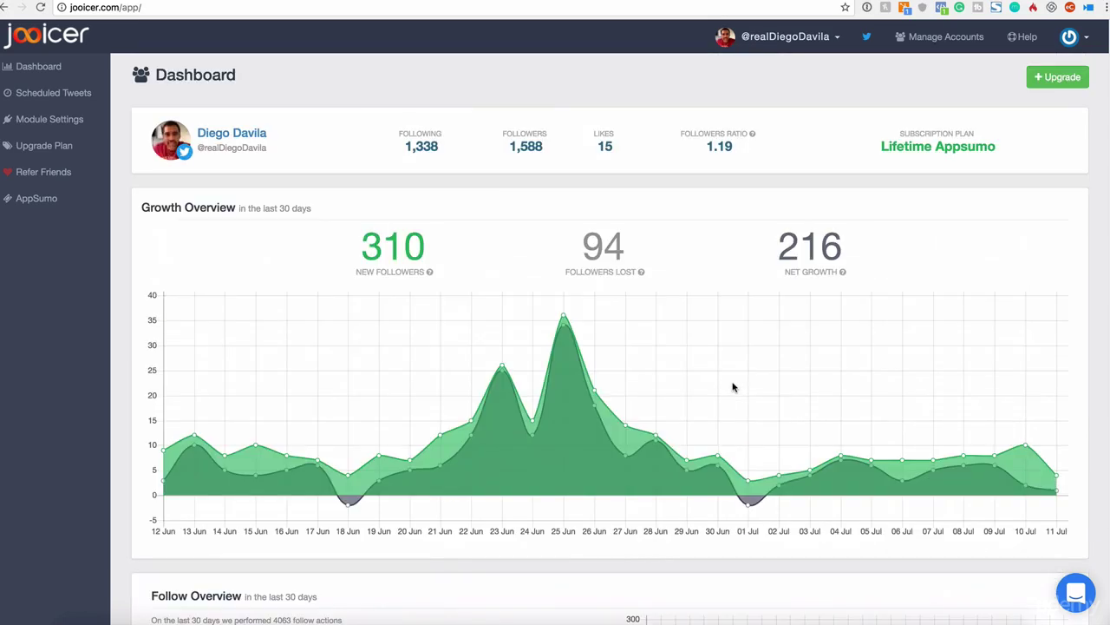